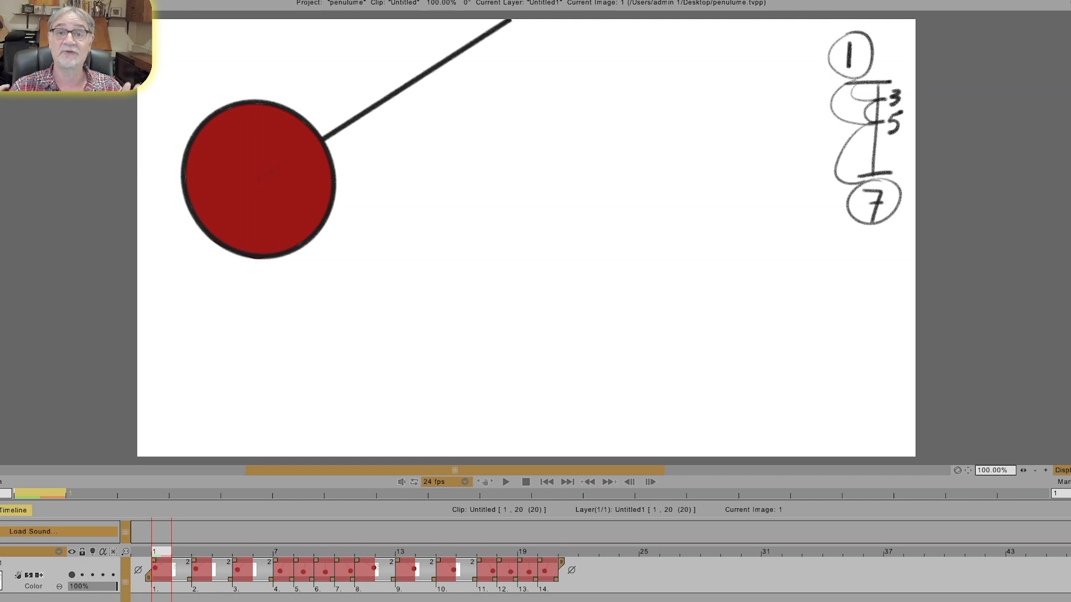
Step: Play the pendulum clip, then return to its first frame and step through the numbered drawings up to frame 20
{"action": "left_click", "coordinate": [504, 481]}
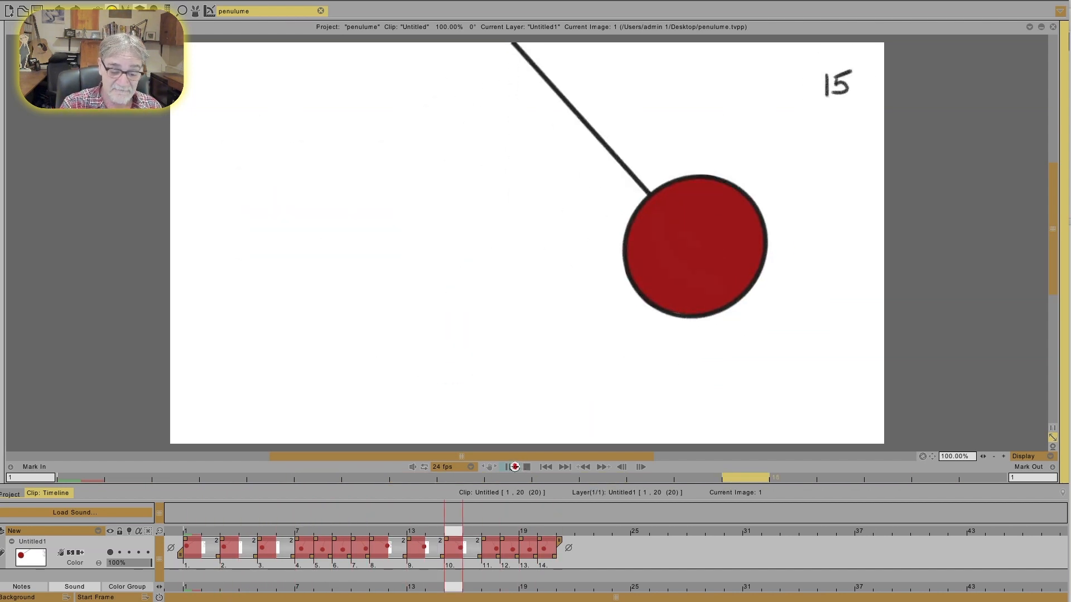
{"action": "left_click", "coordinate": [544, 467]}
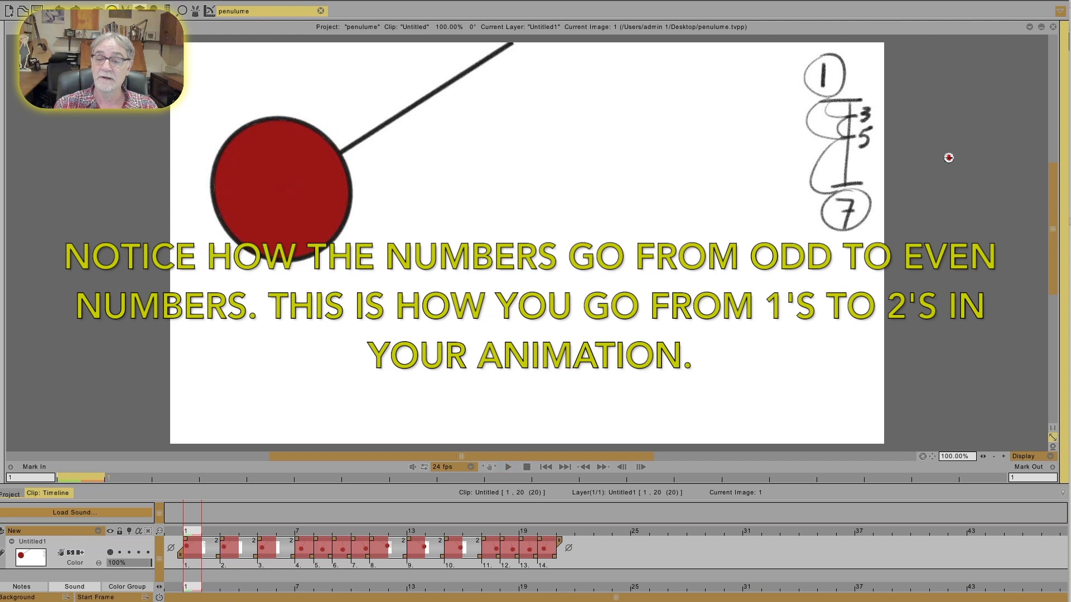
{"action": "key", "text": "Right"}
{"action": "key", "text": "Right"}
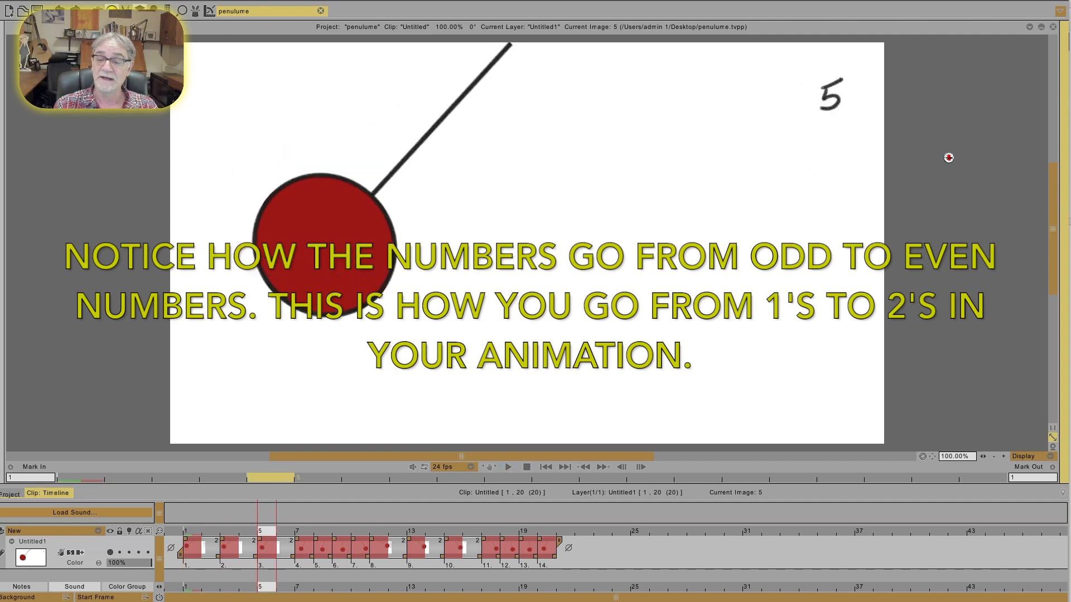
{"action": "key", "text": "Right"}
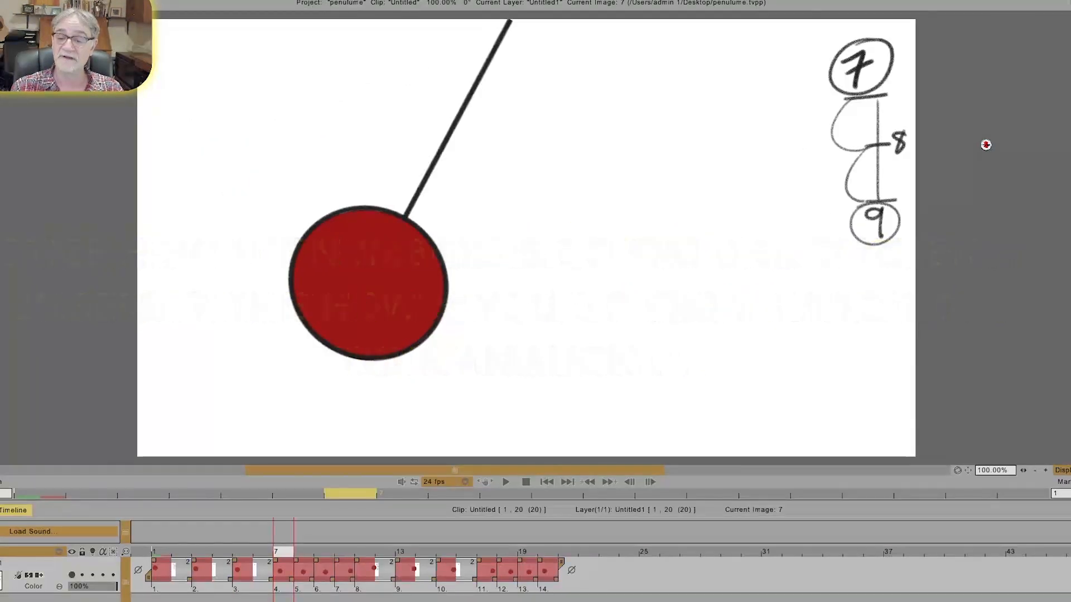
{"action": "key", "text": "Right"}
{"action": "key", "text": "Right"}
{"action": "key", "text": "Right"}
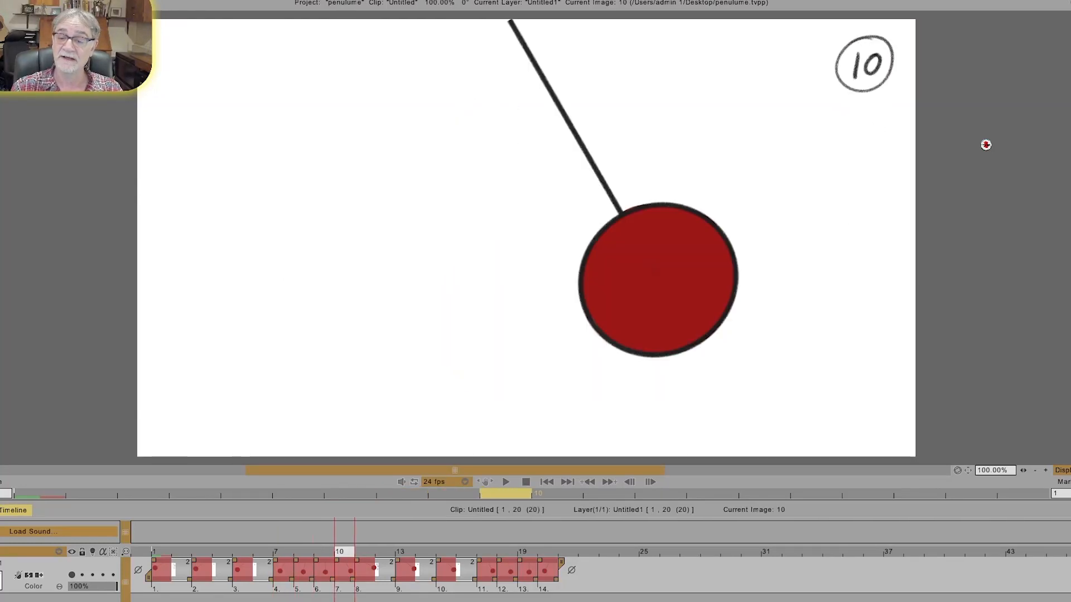
{"action": "key", "text": "Right"}
{"action": "key", "text": "Right"}
{"action": "key", "text": "Right"}
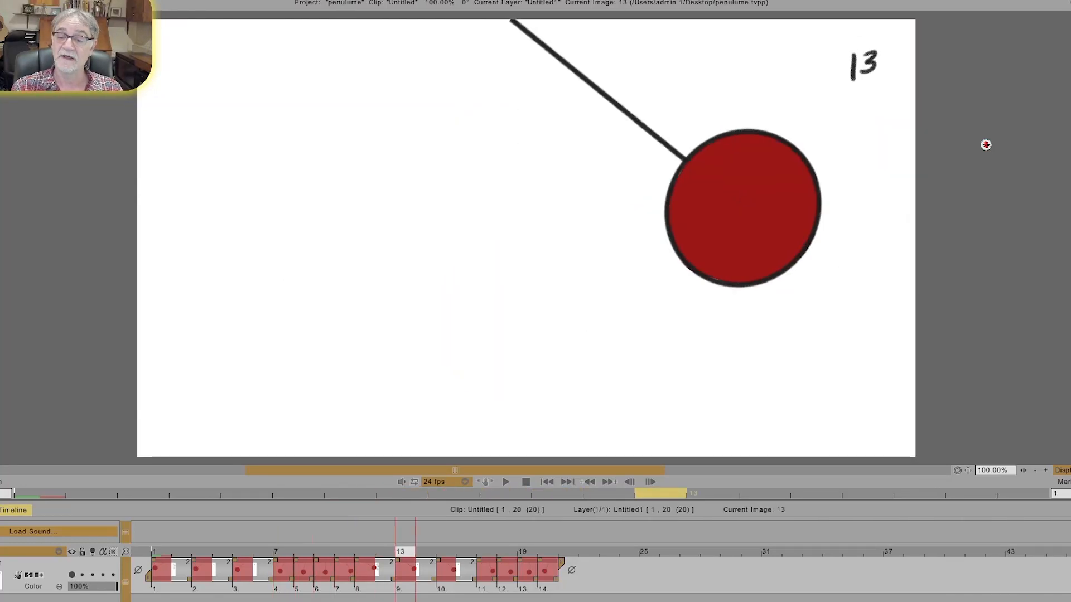
{"action": "key", "text": "Right"}
{"action": "key", "text": "Right"}
{"action": "key", "text": "Right"}
{"action": "key", "text": "Right"}
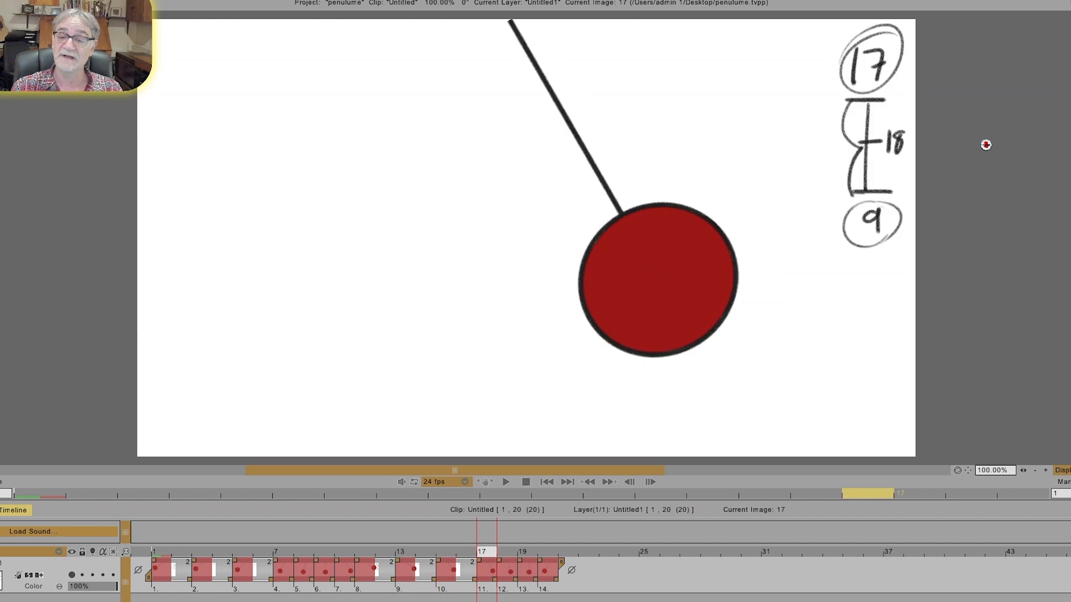
{"action": "key", "text": "Right"}
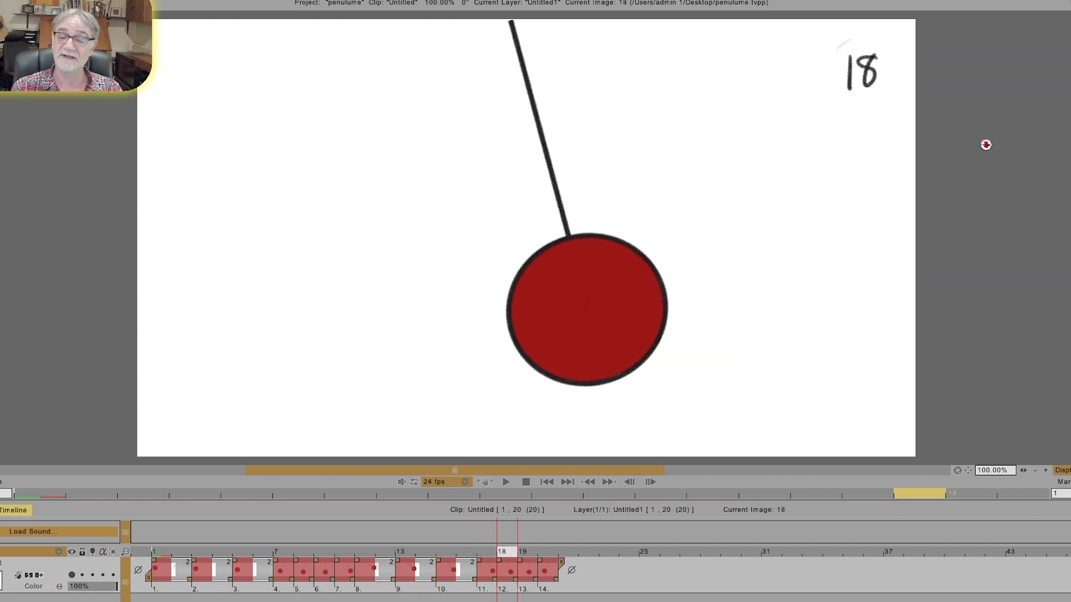
{"action": "key", "text": "Right"}
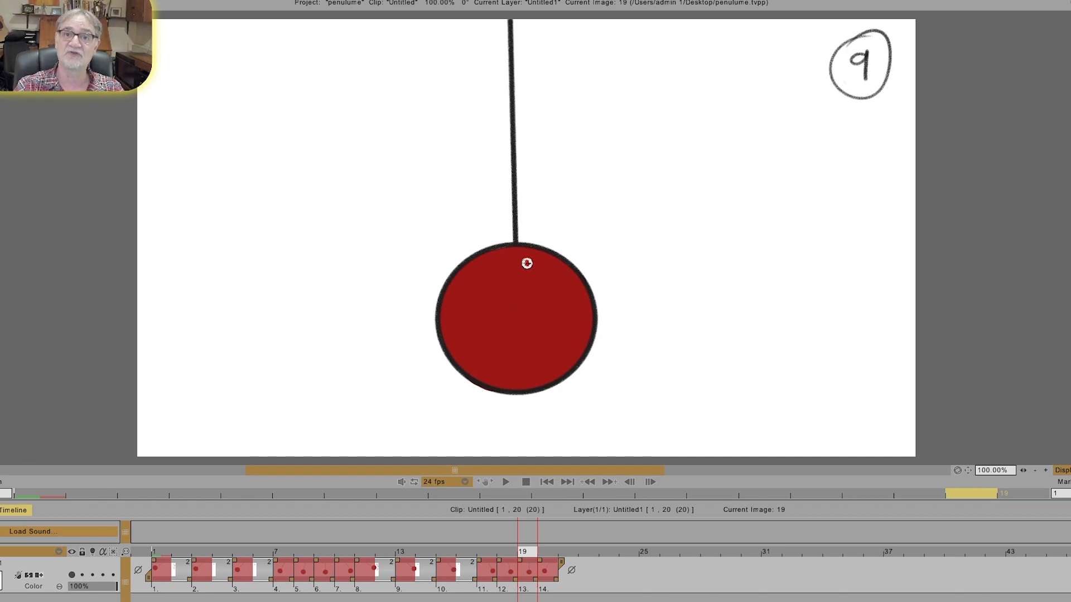
{"action": "key", "text": "Right"}
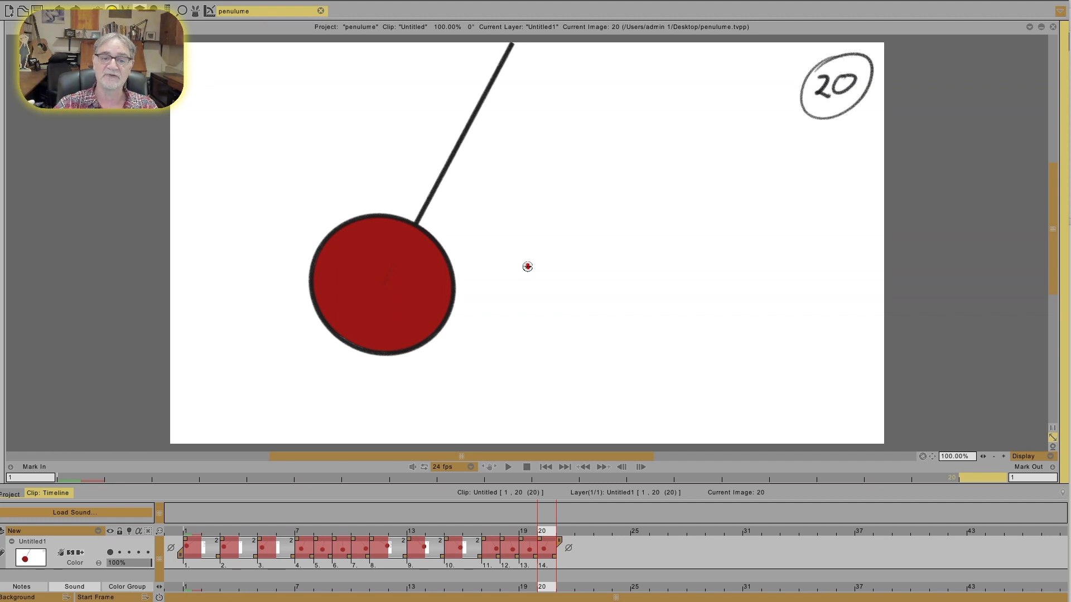
Step: Play the pendulum animation from the end frame and stop the playback
{"action": "left_click", "coordinate": [508, 466]}
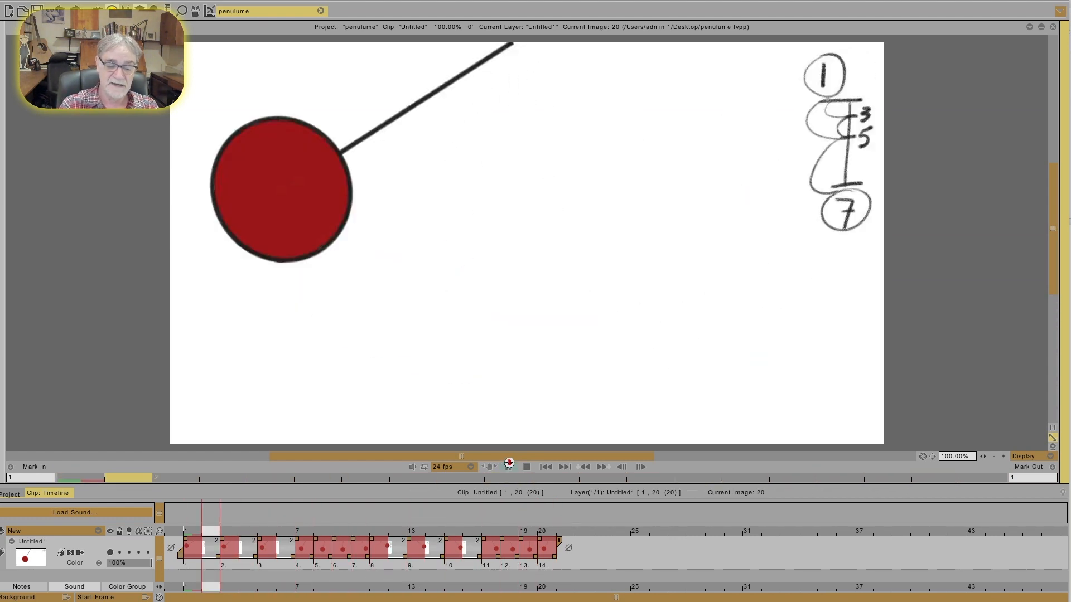
{"action": "left_click", "coordinate": [508, 466]}
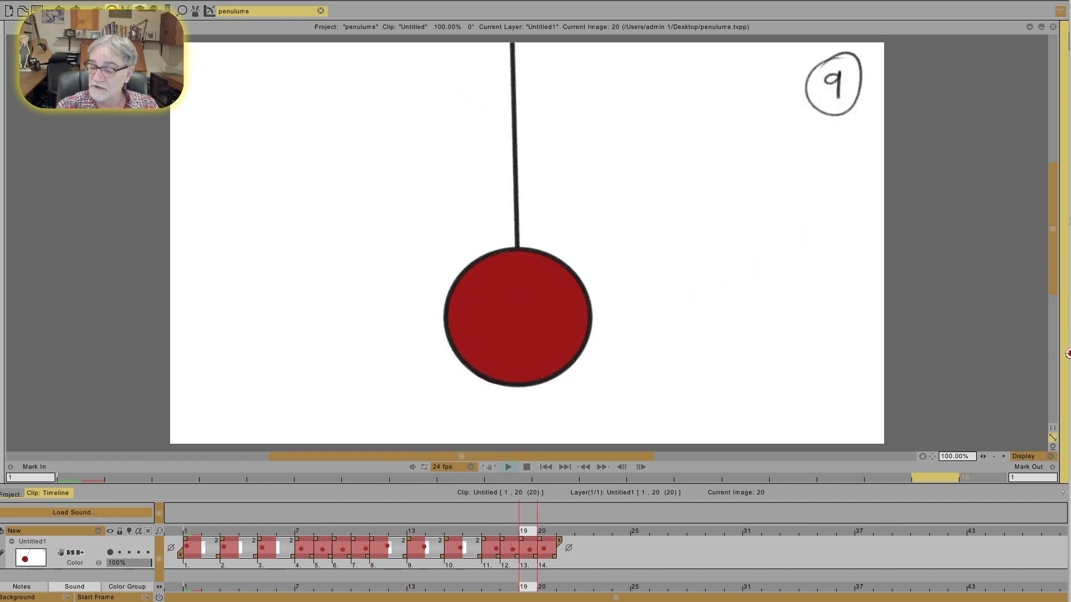
Step: Switch to the exposure sheet in the sketching app and handwrite "Pendulum" in its Notes area
{"action": "mouse_move", "coordinate": [1067, 353]}
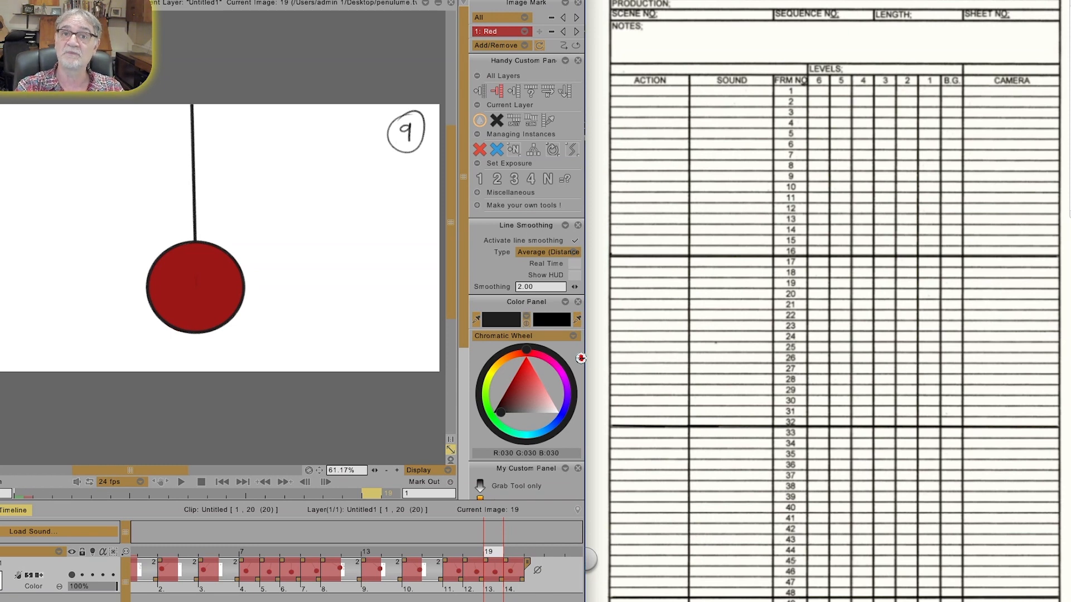
{"action": "left_click", "coordinate": [743, 378]}
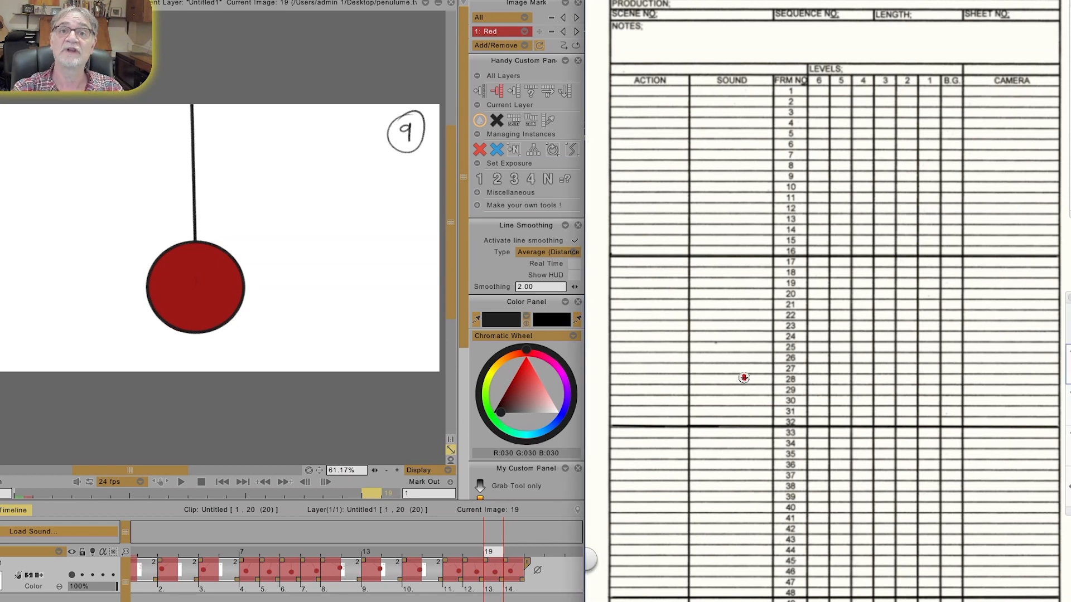
{"action": "mouse_move", "coordinate": [755, 36]}
{"action": "left_mouse_down"}
{"action": "mouse_move", "coordinate": [815, 47]}
{"action": "mouse_move", "coordinate": [848, 23]}
{"action": "mouse_move", "coordinate": [865, 38]}
{"action": "mouse_move", "coordinate": [930, 45]}
{"action": "left_mouse_up"}
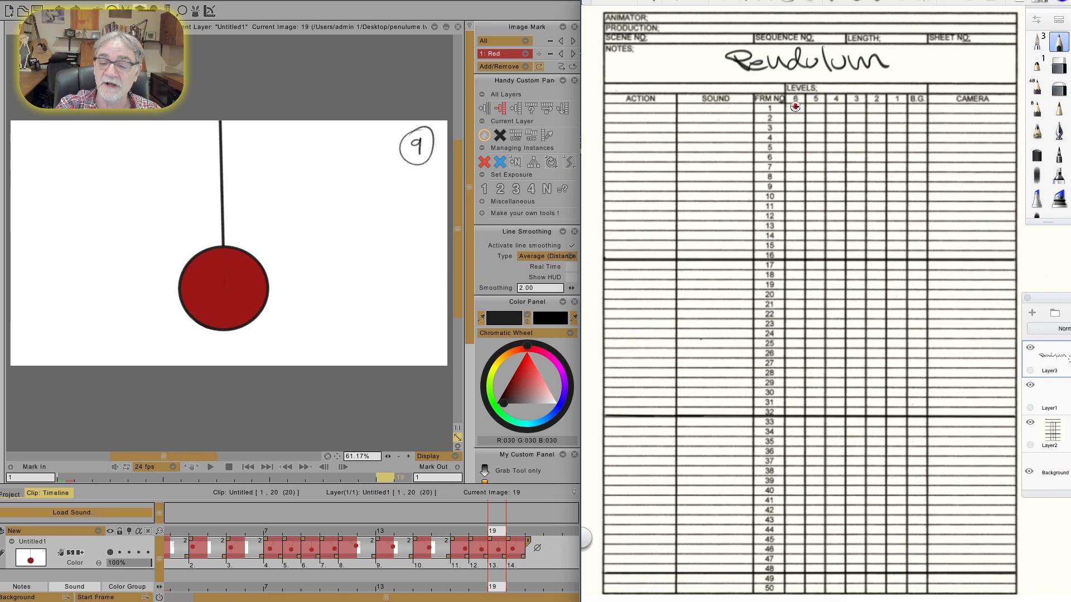
Step: Handwrite the odd numbers 1 through 49 beside their frames in the level 6 column and draw an arrow pointing to level 1
{"action": "left_click_drag", "start_coordinate": [794, 107], "coordinate": [797, 211]}
{"action": "left_click_drag", "start_coordinate": [795, 222], "coordinate": [795, 250]}
{"action": "left_click_drag", "start_coordinate": [794, 263], "coordinate": [797, 271]}
{"action": "left_click_drag", "start_coordinate": [797, 281], "coordinate": [796, 309]}
{"action": "left_click_drag", "start_coordinate": [788, 322], "coordinate": [799, 389]}
{"action": "left_click_drag", "start_coordinate": [789, 399], "coordinate": [798, 427]}
{"action": "left_click_drag", "start_coordinate": [789, 439], "coordinate": [799, 465]}
{"action": "left_click_drag", "start_coordinate": [787, 477], "coordinate": [797, 504]}
{"action": "left_click_drag", "start_coordinate": [788, 516], "coordinate": [799, 524]}
{"action": "left_click_drag", "start_coordinate": [788, 536], "coordinate": [800, 563]}
{"action": "left_click_drag", "start_coordinate": [788, 575], "coordinate": [801, 581]}
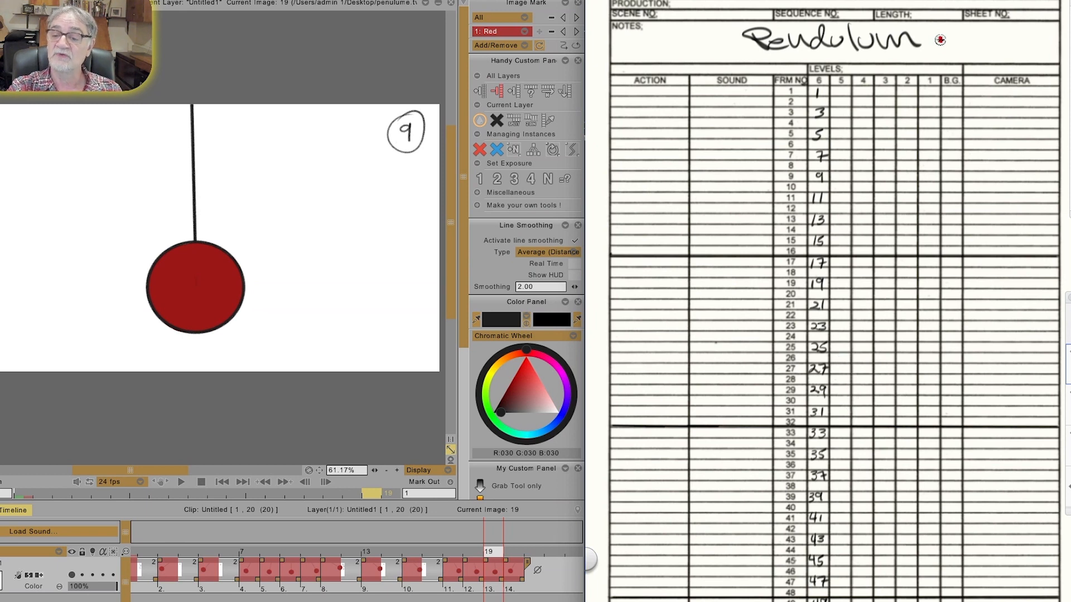
{"action": "left_click_drag", "start_coordinate": [945, 26], "coordinate": [934, 64]}
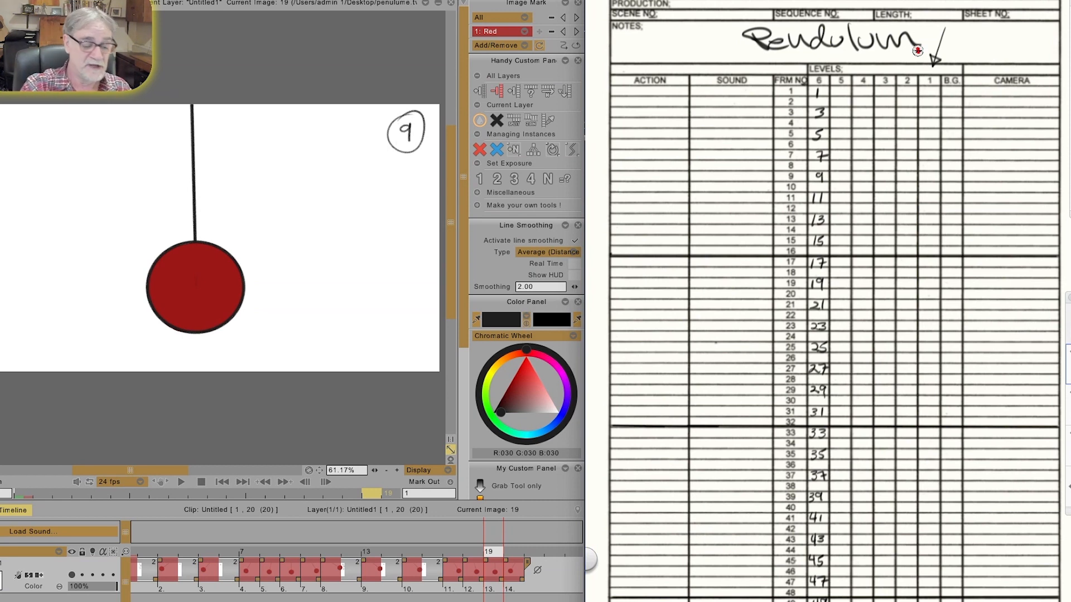
Step: Switch to TVPaint, play the pendulum animation and pause it
{"action": "left_click", "coordinate": [181, 482]}
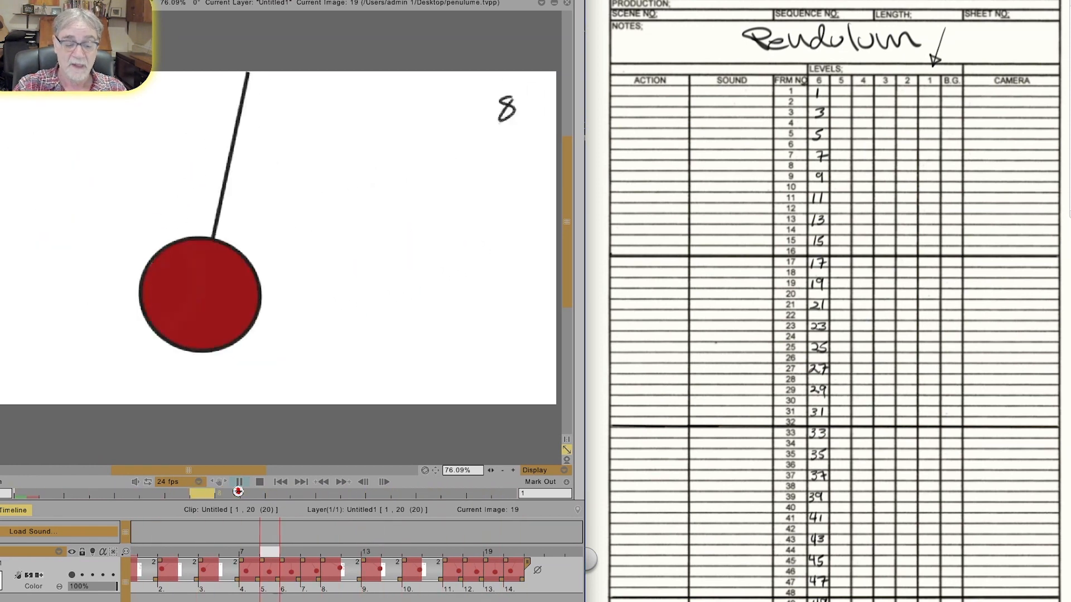
{"action": "left_click", "coordinate": [239, 481]}
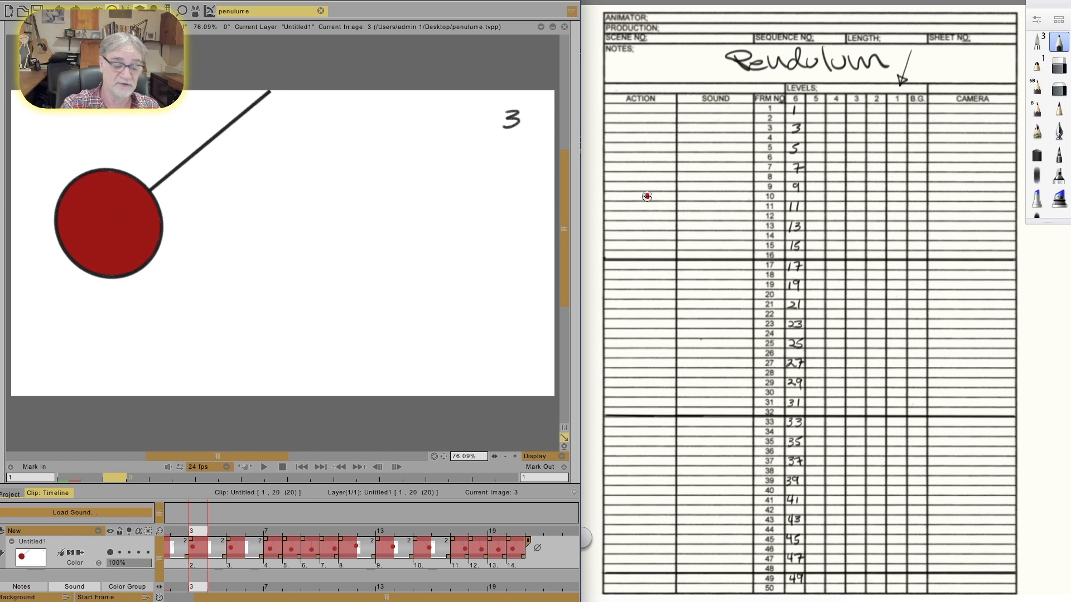
Step: Starting from the clip's first drawing, write P-1 at frame 1 and P-3 at frame 3 in the sheet's level 1 column
{"action": "left_click", "coordinate": [300, 466]}
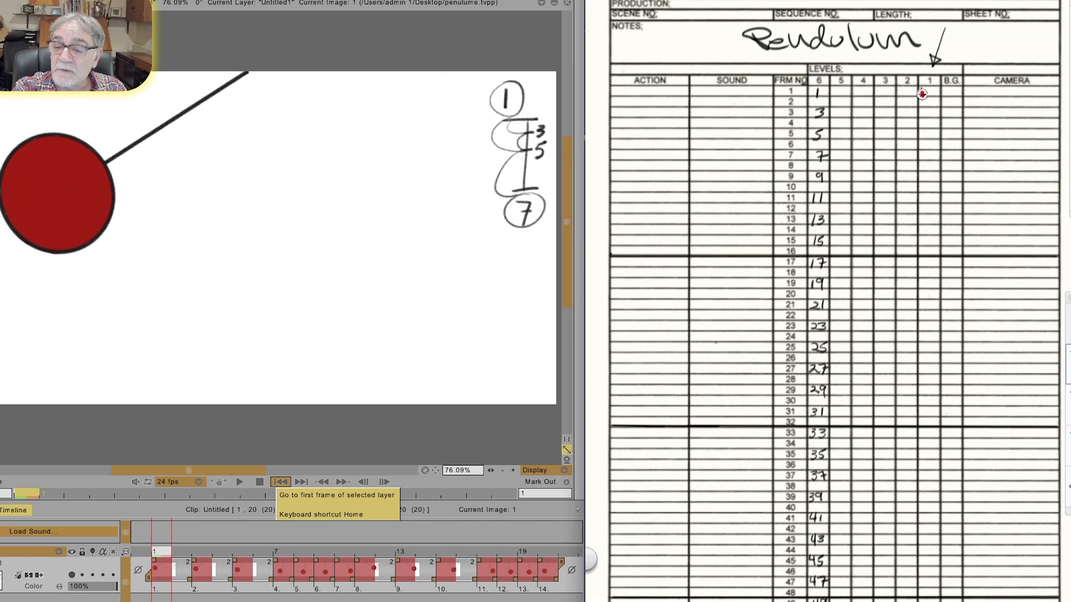
{"action": "left_click_drag", "start_coordinate": [934, 87], "coordinate": [934, 95]}
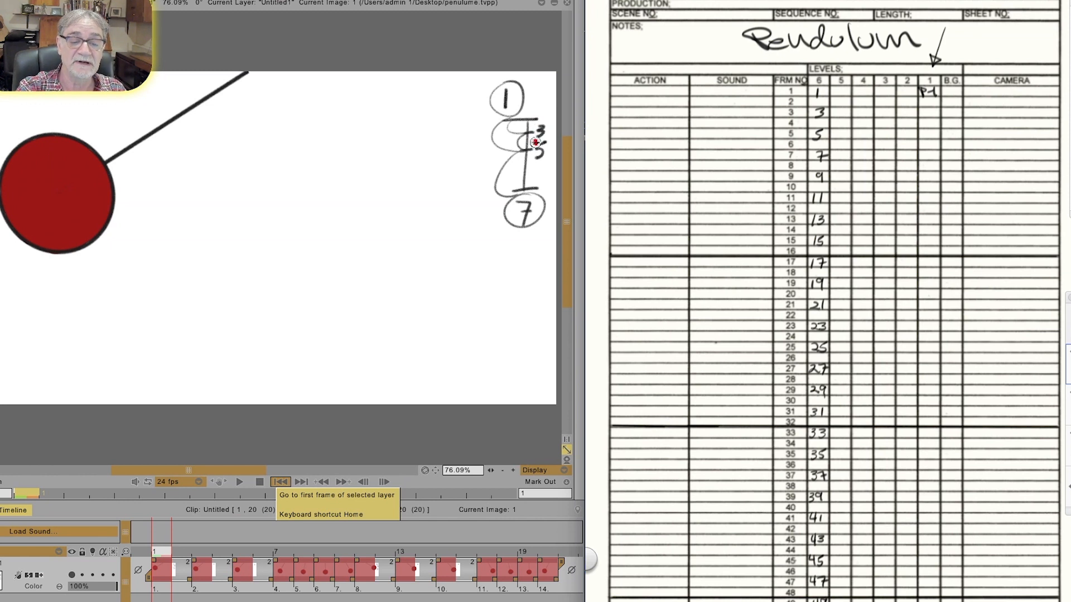
{"action": "left_click", "coordinate": [427, 35]}
{"action": "key", "text": "Right"}
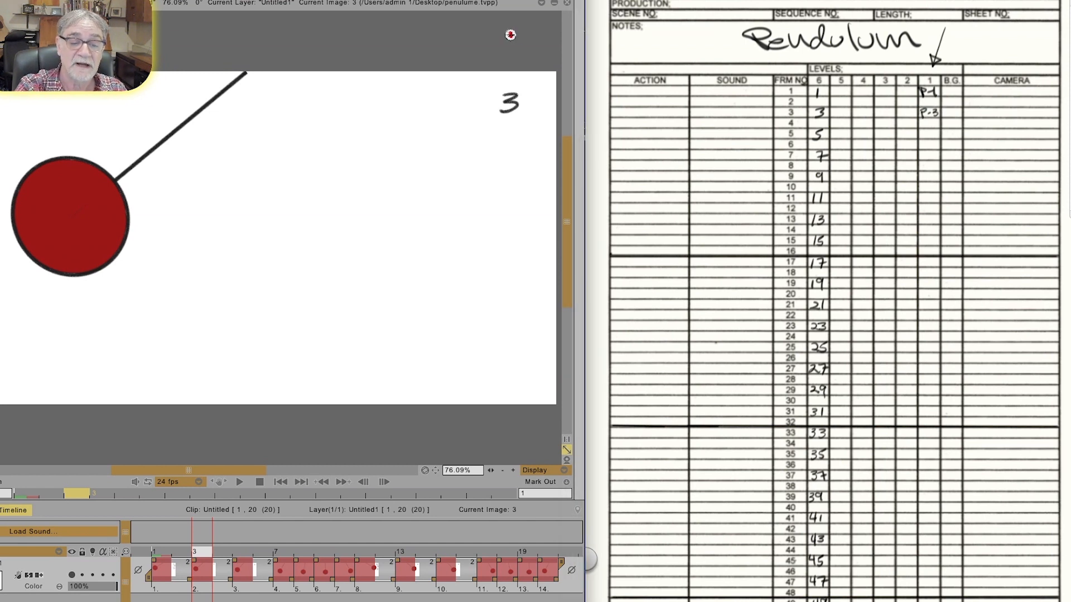
Step: Advance the clip to the drawing at frame 5 and write P-5 at frame 5 in the level 1 column
{"action": "key", "text": "Right"}
{"action": "key", "text": "Right"}
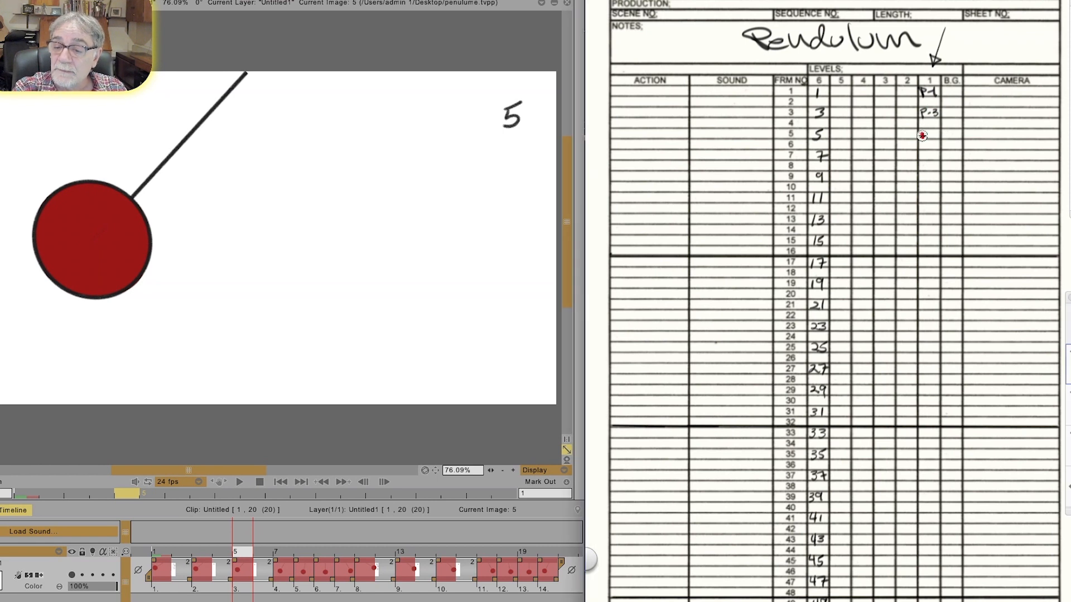
{"action": "left_click_drag", "start_coordinate": [921, 134], "coordinate": [930, 134]}
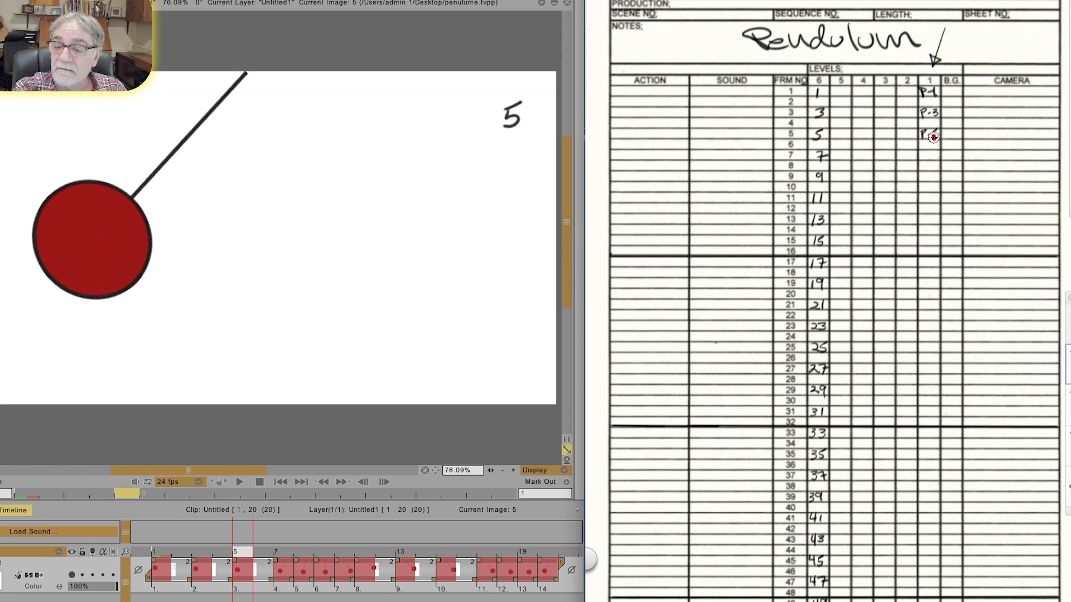
Step: Advance the clip to frame 7 and write P-7, P-8 and P-9 at frames 7 to 9 in the level 1 column
{"action": "left_click", "coordinate": [481, 36]}
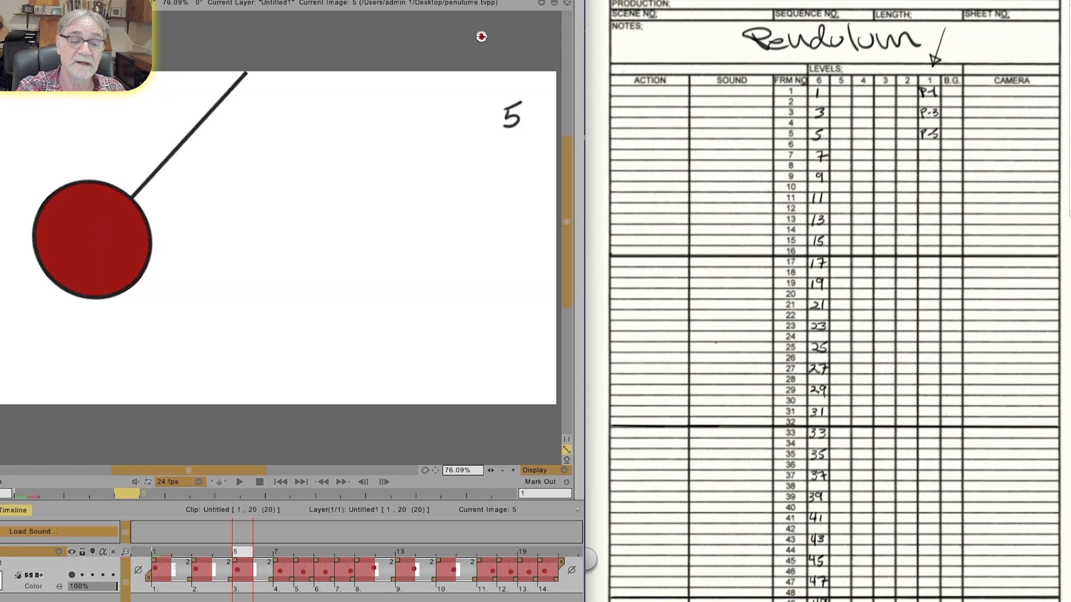
{"action": "key", "text": "Right"}
{"action": "key", "text": "Right"}
{"action": "left_click", "coordinate": [921, 158]}
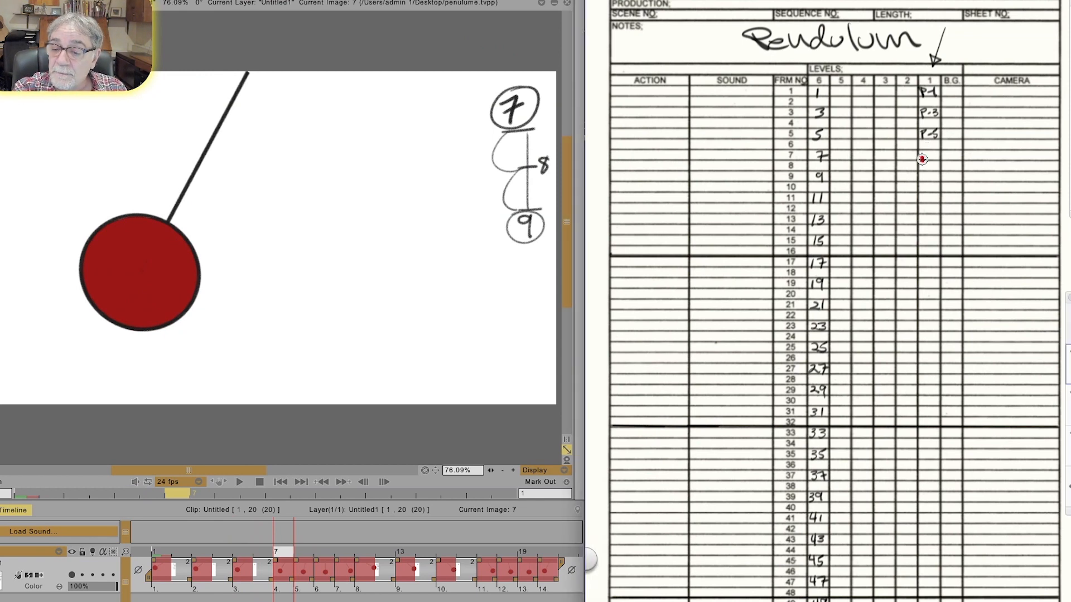
{"action": "left_click_drag", "start_coordinate": [921, 152], "coordinate": [937, 162]}
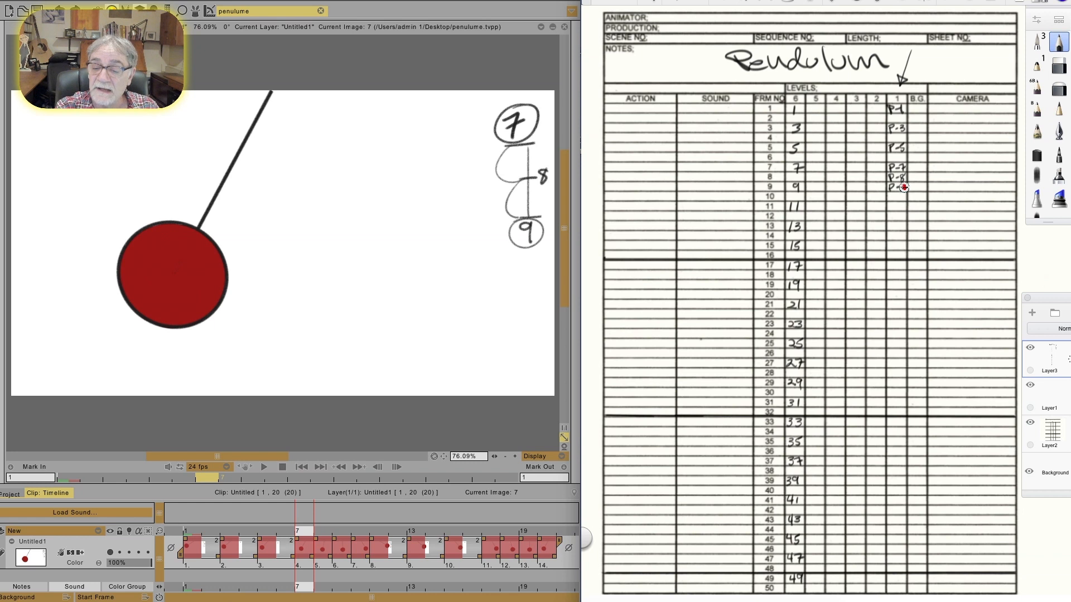
Step: Advance the clip to frame 10 and write P-10 at frame 10 in the level 1 column
{"action": "left_click", "coordinate": [440, 415]}
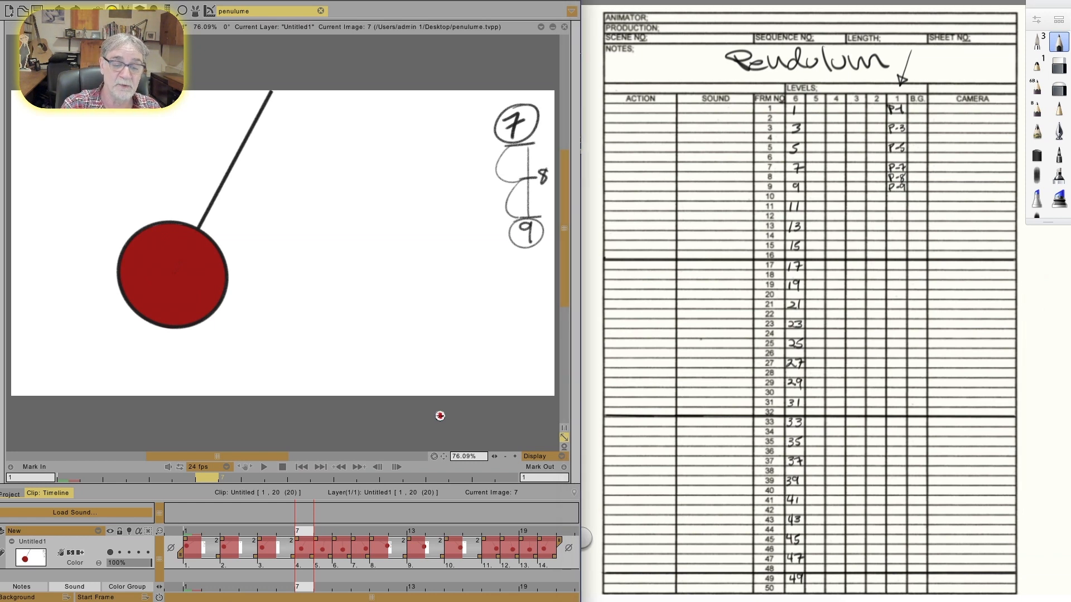
{"action": "key", "text": "Right"}
{"action": "key", "text": "Right"}
{"action": "key", "text": "Right"}
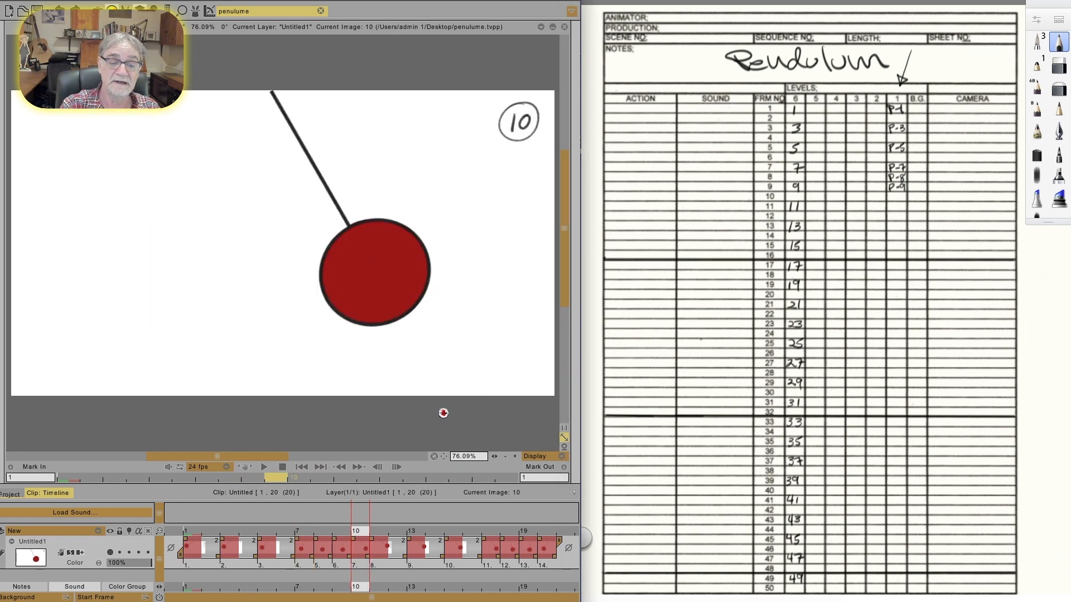
{"action": "left_click_drag", "start_coordinate": [890, 194], "coordinate": [895, 200]}
{"action": "left_click_drag", "start_coordinate": [902, 194], "coordinate": [901, 194]}
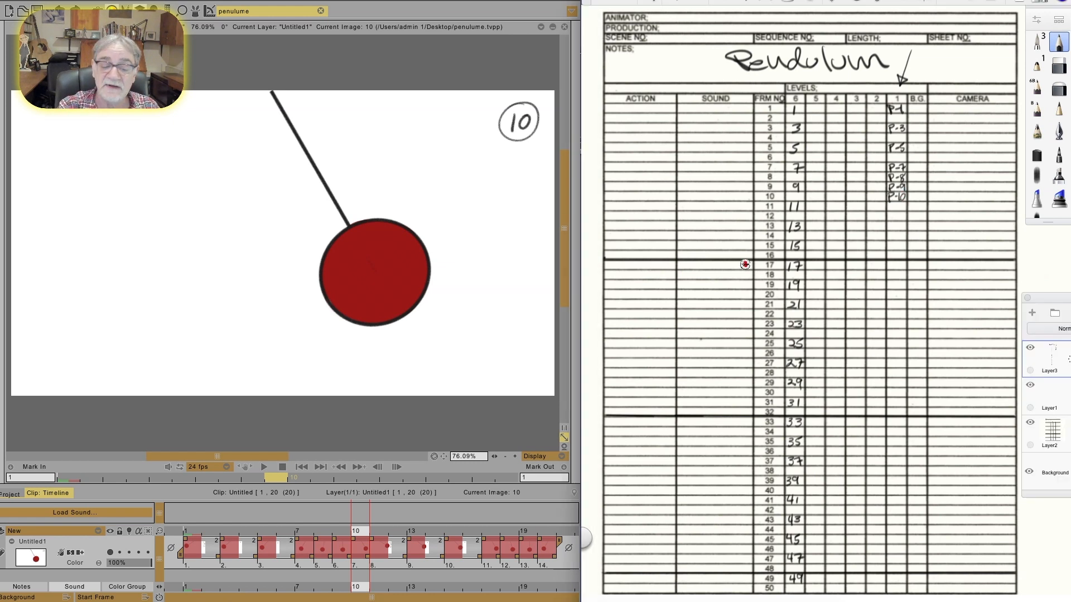
Step: Advance the clip to frame 11 and write P-11 at frame 11 in the level 1 column
{"action": "left_click", "coordinate": [483, 415]}
{"action": "key", "text": "Right"}
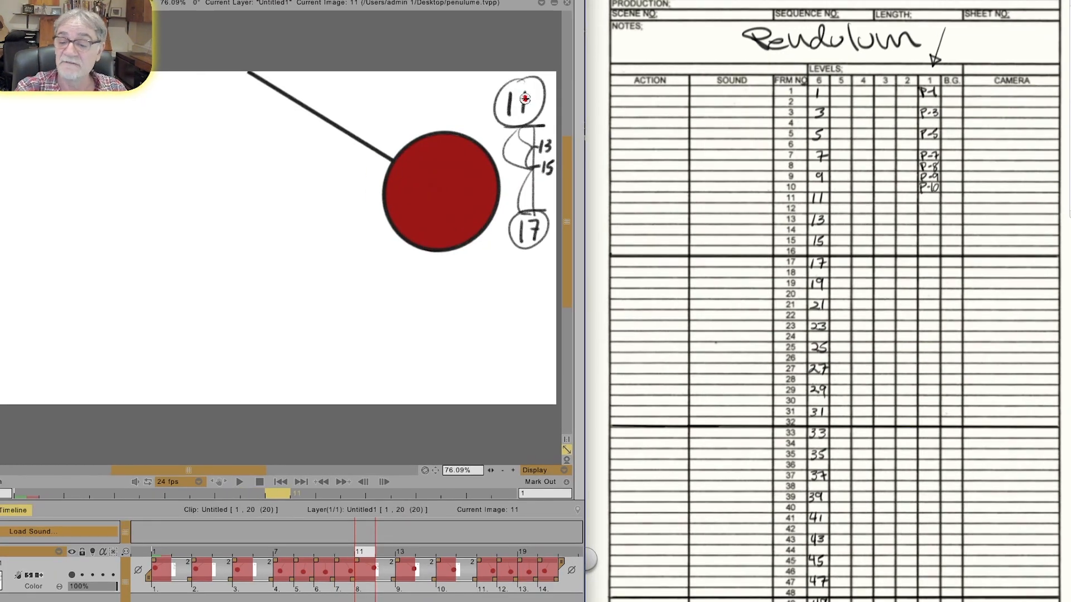
{"action": "left_click", "coordinate": [921, 198]}
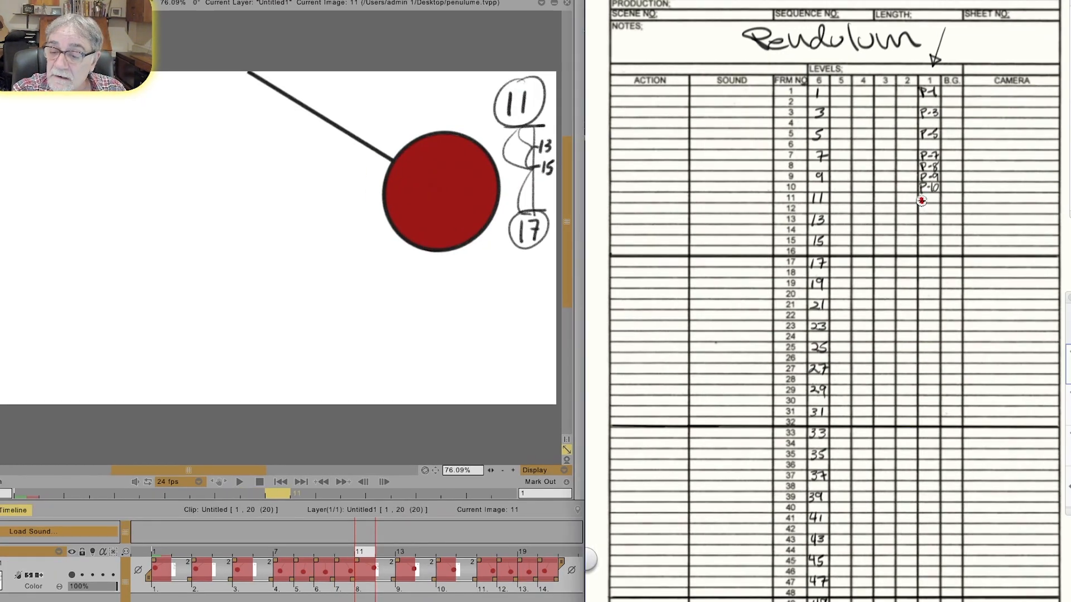
{"action": "left_click_drag", "start_coordinate": [931, 195], "coordinate": [935, 202]}
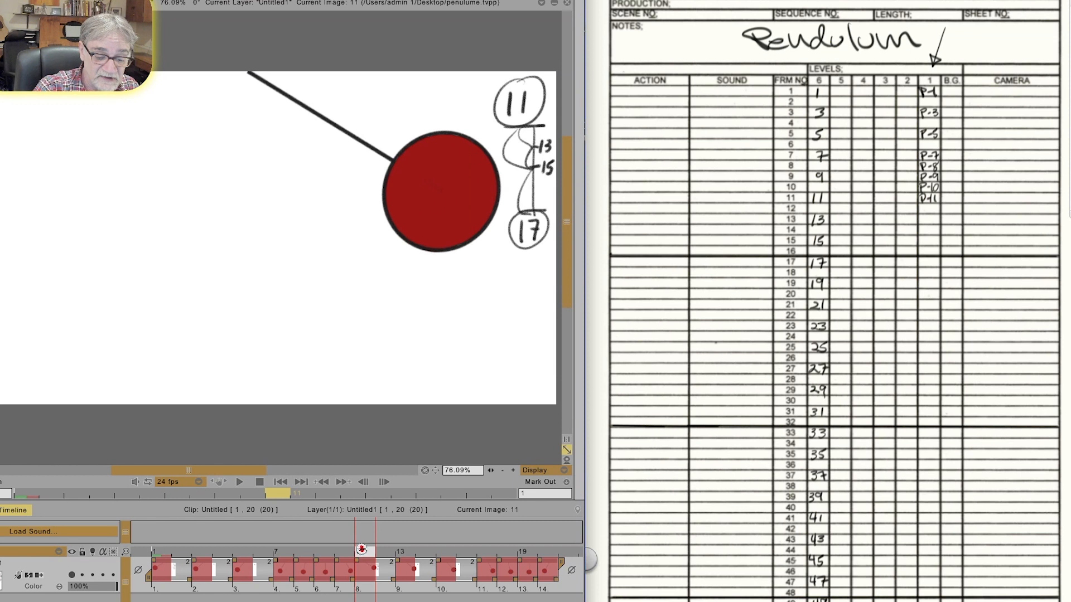
{"action": "mouse_move", "coordinate": [361, 551]}
{"action": "left_mouse_down"}
{"action": "mouse_move", "coordinate": [201, 552]}
{"action": "mouse_move", "coordinate": [401, 562]}
{"action": "mouse_move", "coordinate": [240, 569]}
{"action": "mouse_move", "coordinate": [393, 573]}
{"action": "mouse_move", "coordinate": [240, 569]}
{"action": "mouse_move", "coordinate": [382, 574]}
{"action": "mouse_move", "coordinate": [161, 560]}
{"action": "mouse_move", "coordinate": [155, 550]}
{"action": "mouse_move", "coordinate": [237, 531]}
{"action": "mouse_move", "coordinate": [541, 528]}
{"action": "mouse_move", "coordinate": [381, 527]}
{"action": "left_mouse_up"}
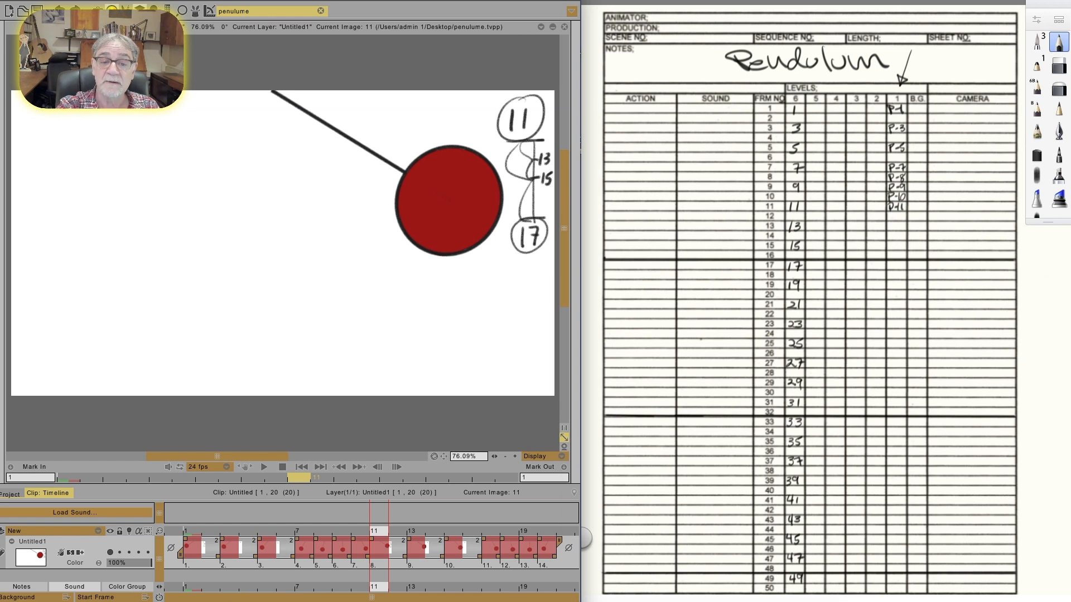
Step: Write P-13, P-15 and P-17 at frames 13, 15 and 17 in the level 1 column
{"action": "left_click", "coordinate": [785, 26]}
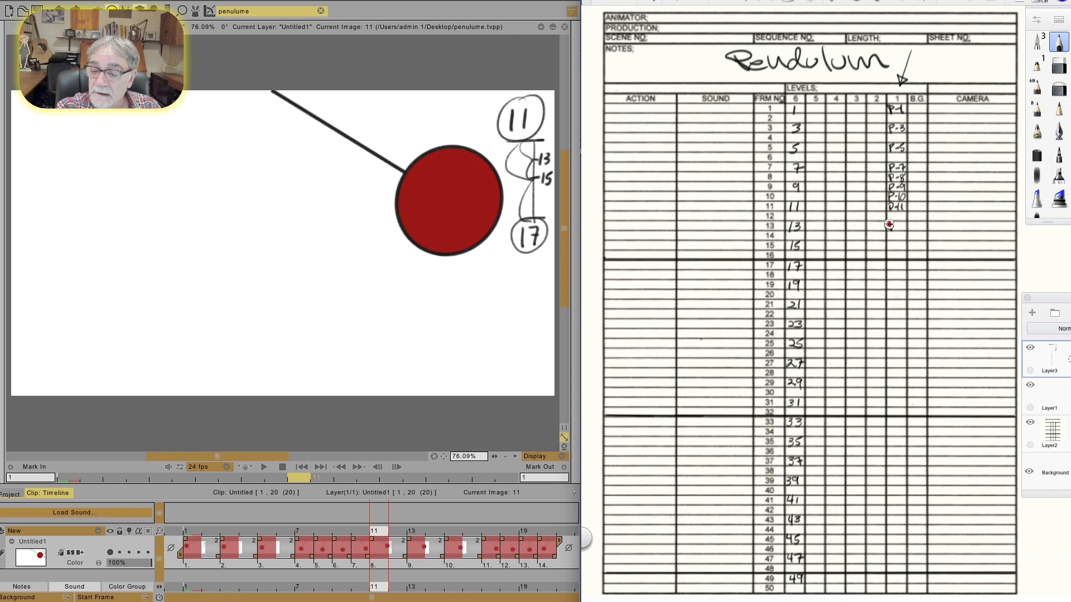
{"action": "left_click_drag", "start_coordinate": [897, 223], "coordinate": [904, 225]}
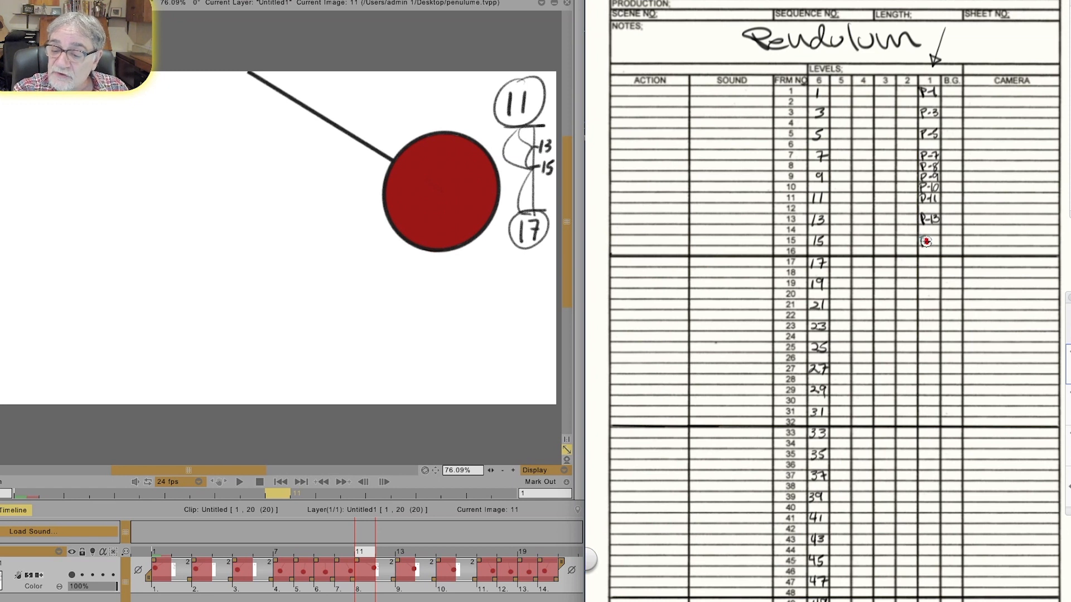
{"action": "left_click_drag", "start_coordinate": [934, 242], "coordinate": [939, 246]}
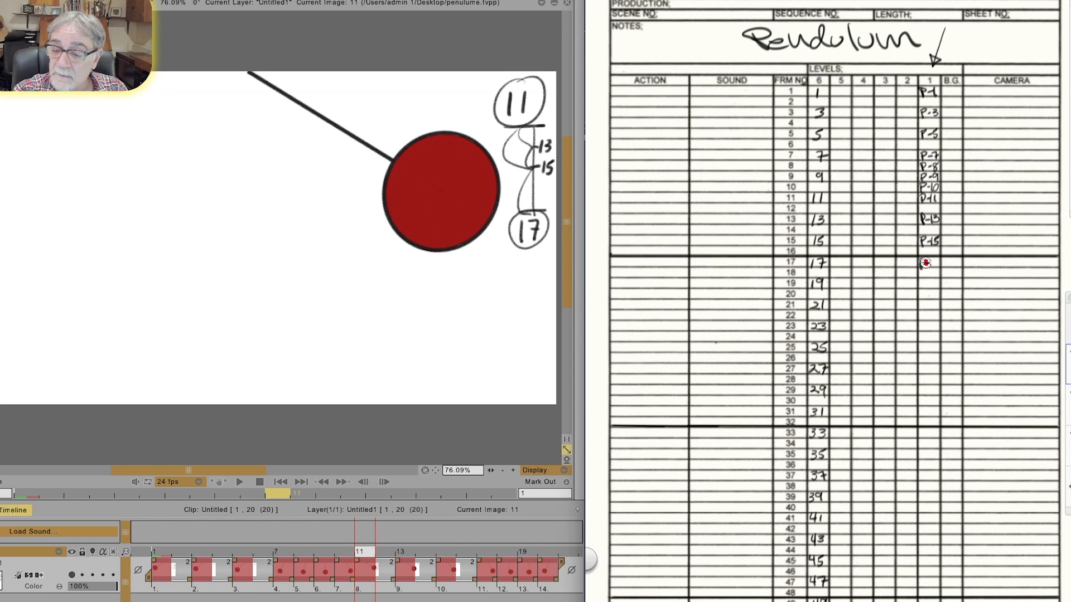
{"action": "left_click_drag", "start_coordinate": [929, 259], "coordinate": [929, 267]}
{"action": "left_click_drag", "start_coordinate": [932, 259], "coordinate": [939, 262]}
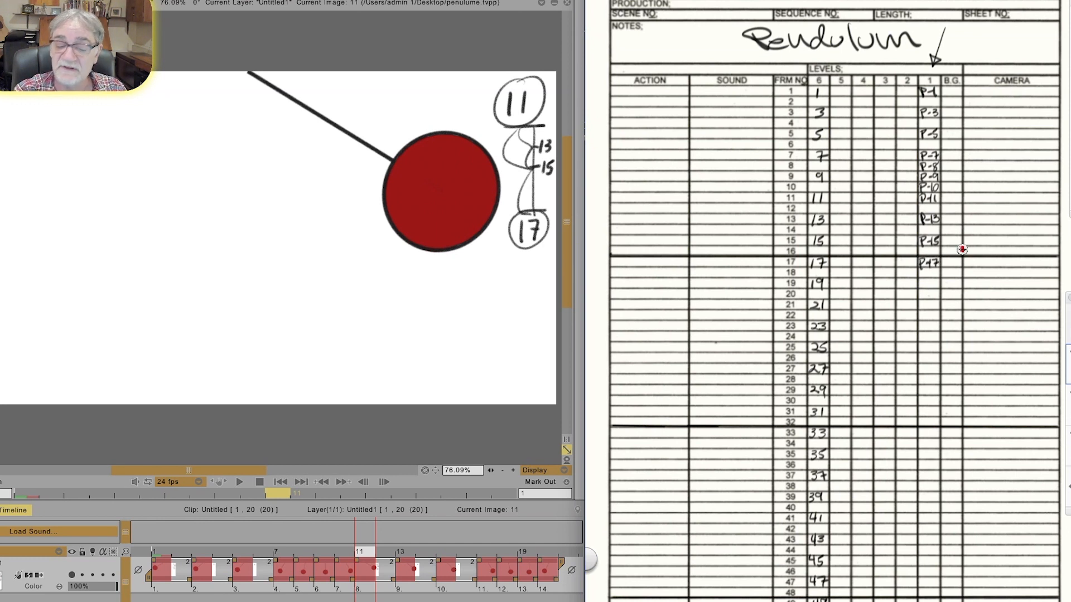
Step: Advance the clip to frame 17, write P-18 and P-9 at frames 18 and 19, and circle both P-9 entries
{"action": "left_click", "coordinate": [364, 439]}
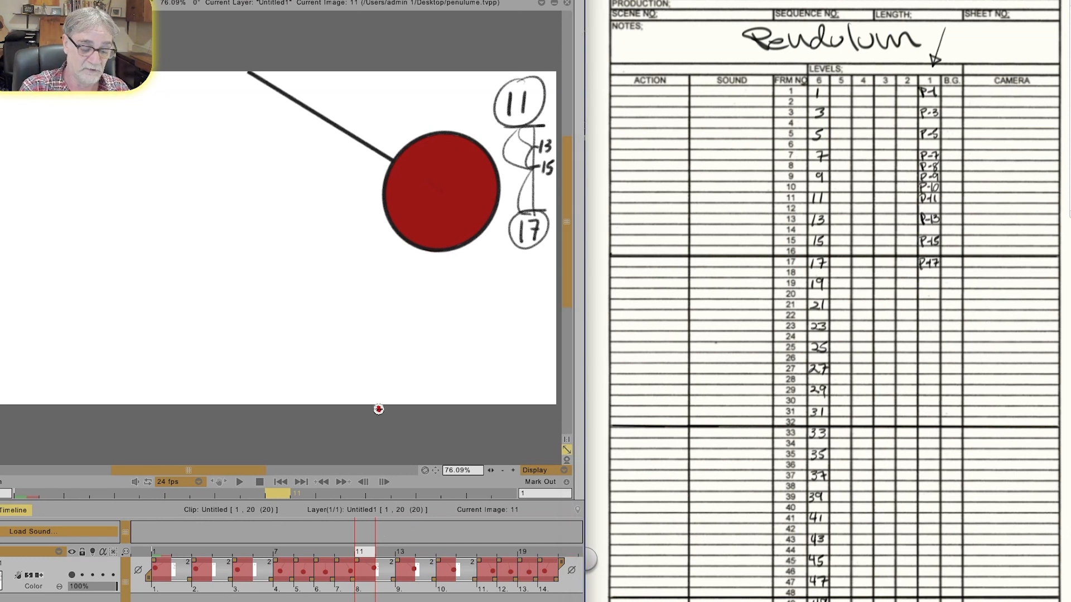
{"action": "key", "text": "Right"}
{"action": "key", "text": "Right"}
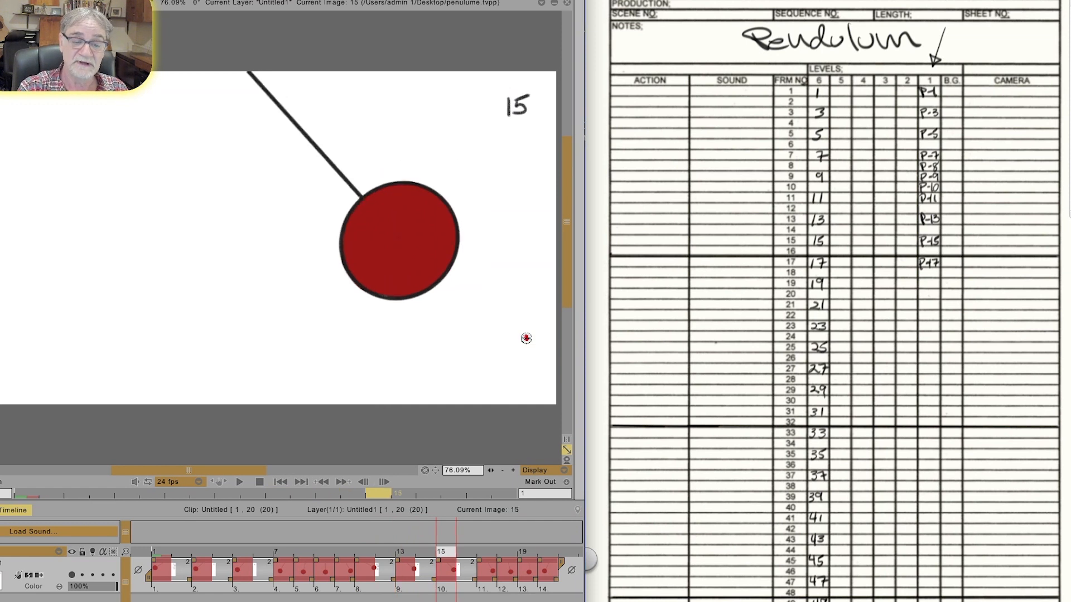
{"action": "key", "text": "Right"}
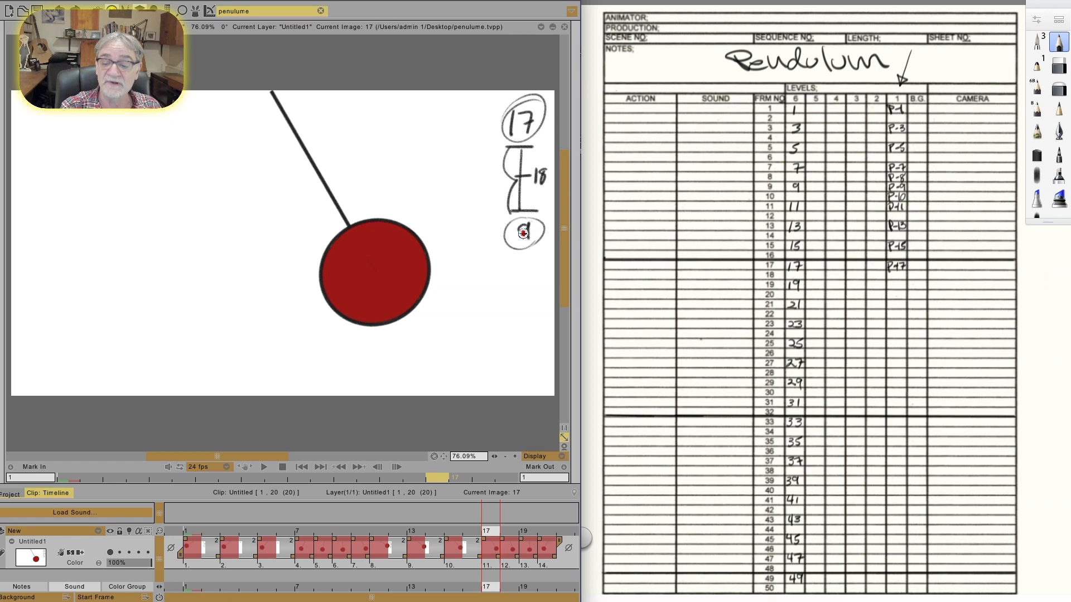
{"action": "left_click", "coordinate": [889, 284]}
{"action": "left_click_drag", "start_coordinate": [889, 285], "coordinate": [892, 284]}
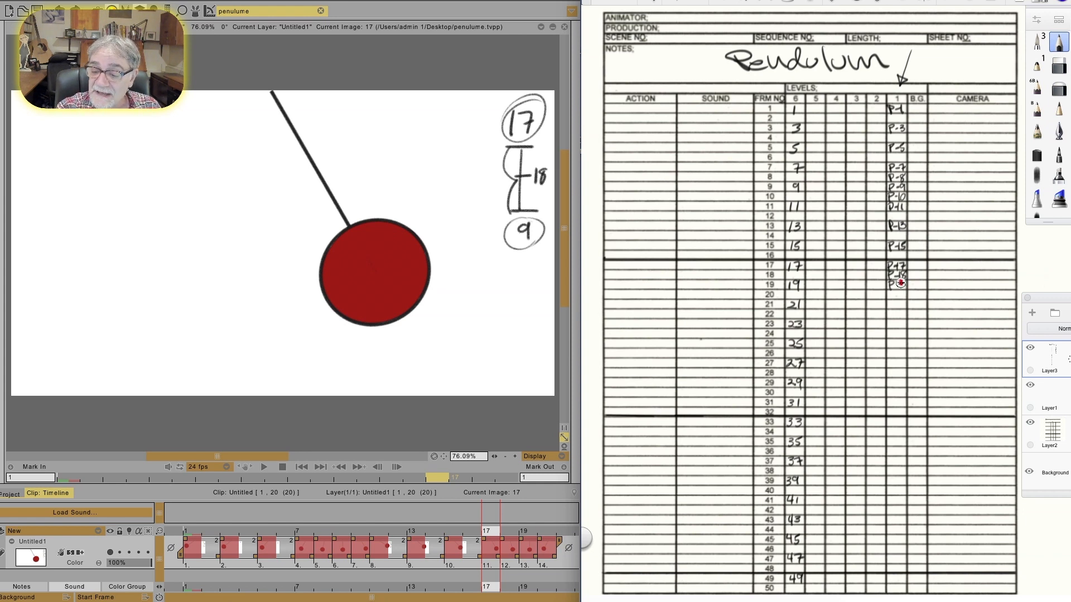
{"action": "left_click_drag", "start_coordinate": [904, 282], "coordinate": [904, 289]}
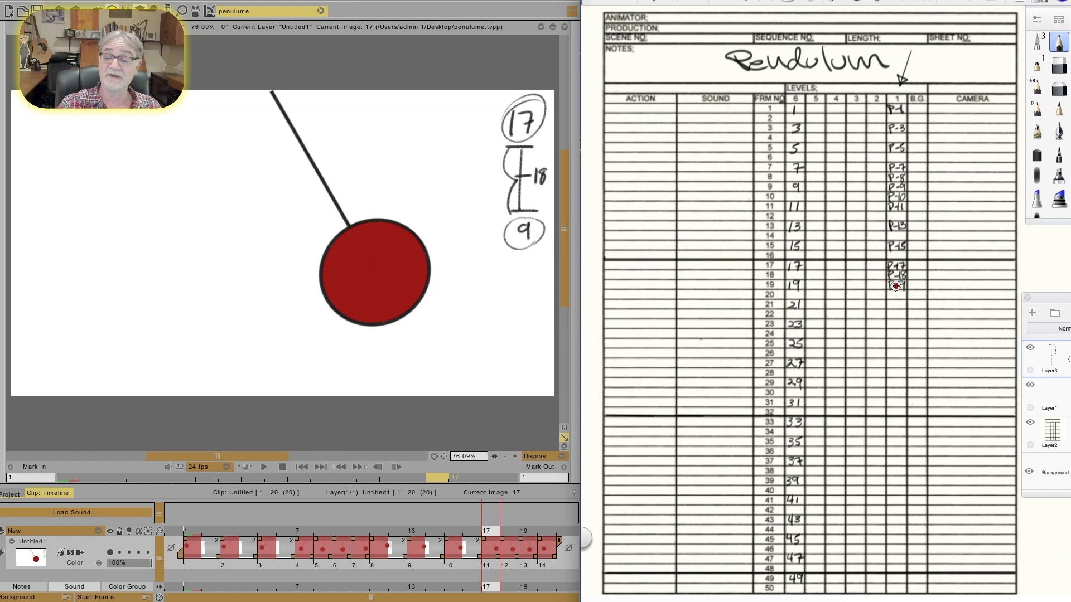
{"action": "mouse_move", "coordinate": [893, 181]}
{"action": "left_mouse_down"}
{"action": "mouse_move", "coordinate": [903, 191]}
{"action": "mouse_move", "coordinate": [877, 187]}
{"action": "left_mouse_up"}
{"action": "mouse_move", "coordinate": [898, 277]}
{"action": "left_mouse_down"}
{"action": "mouse_move", "coordinate": [884, 291]}
{"action": "mouse_move", "coordinate": [896, 278]}
{"action": "left_mouse_up"}
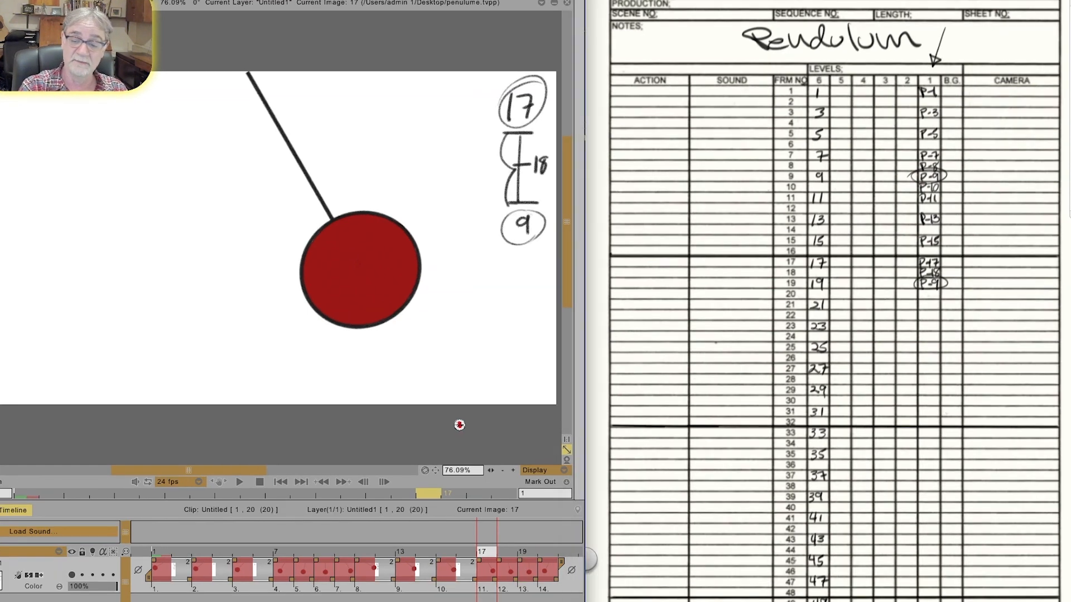
Step: Write the prefix P- before the circled 9 on the drawings at frames 9 and 19 of the clip
{"action": "key", "text": "Right"}
{"action": "key", "text": "Right"}
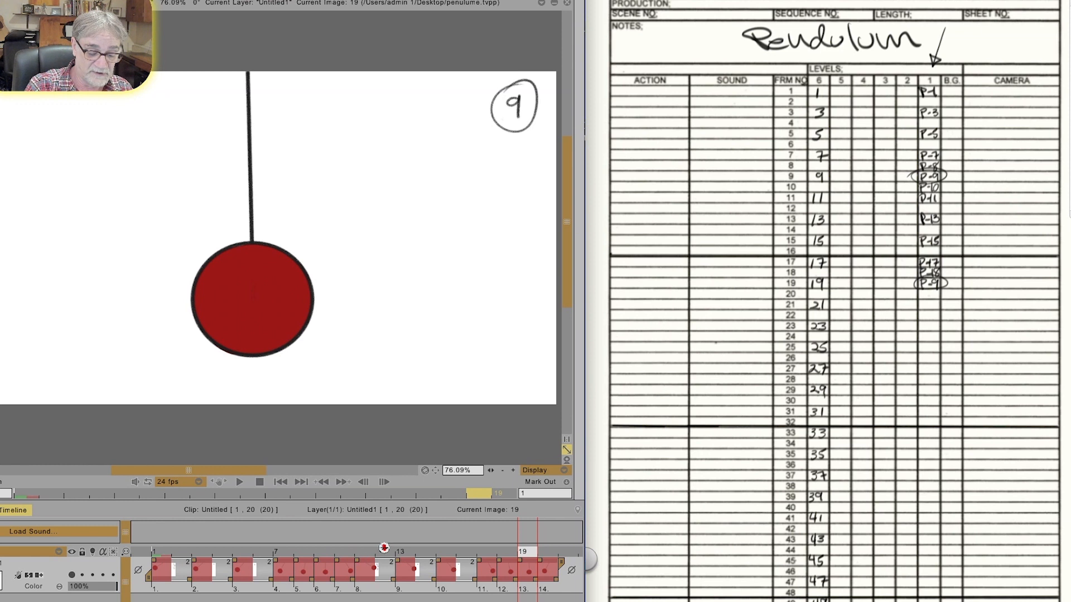
{"action": "left_click", "coordinate": [501, 547]}
{"action": "left_click", "coordinate": [320, 549]}
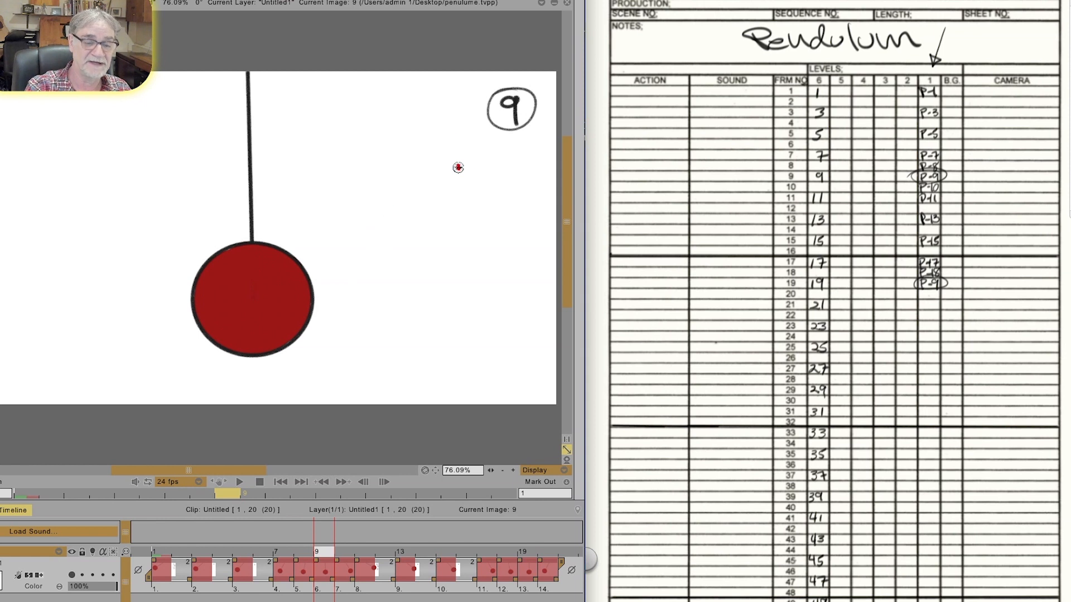
{"action": "left_click_drag", "start_coordinate": [453, 96], "coordinate": [461, 127]}
{"action": "mouse_move", "coordinate": [452, 98]}
{"action": "left_mouse_down"}
{"action": "mouse_move", "coordinate": [457, 112]}
{"action": "mouse_move", "coordinate": [481, 108]}
{"action": "left_mouse_up"}
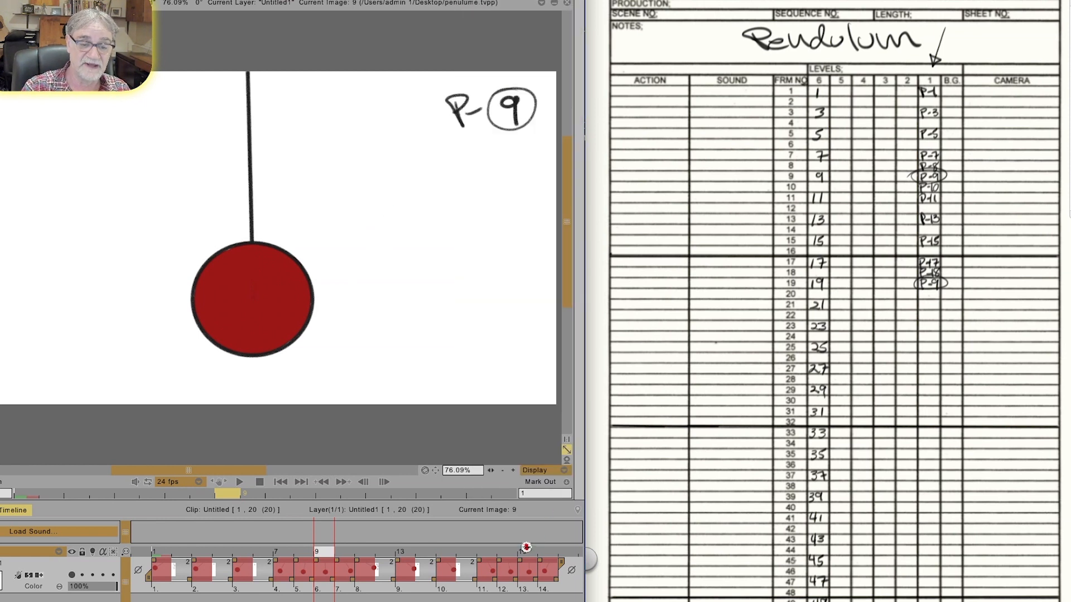
{"action": "left_click", "coordinate": [523, 551]}
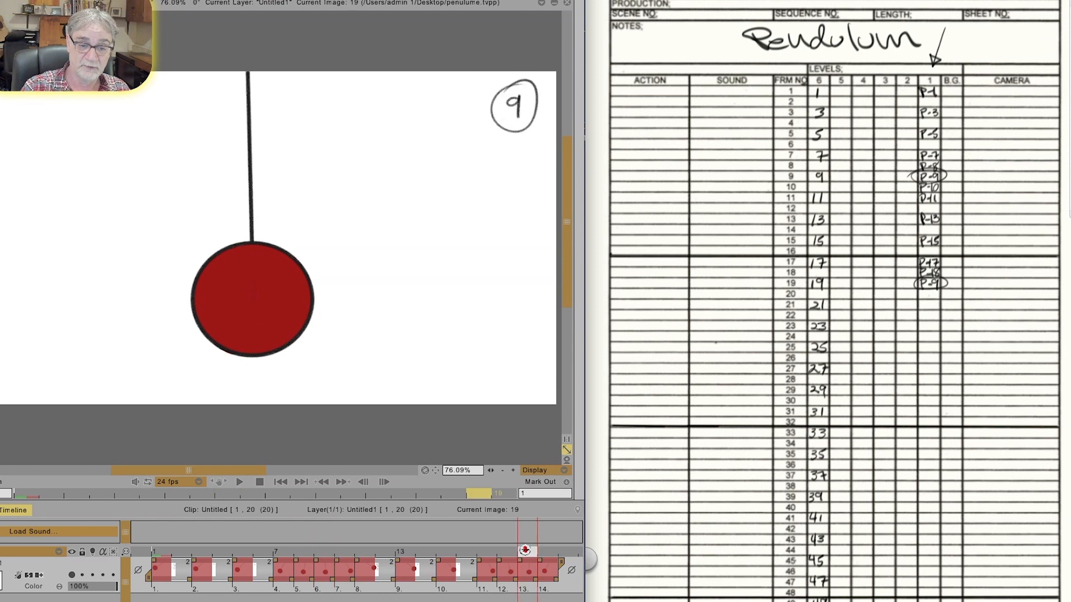
{"action": "left_click_drag", "start_coordinate": [455, 103], "coordinate": [461, 129]}
{"action": "mouse_move", "coordinate": [454, 102]}
{"action": "left_mouse_down"}
{"action": "mouse_move", "coordinate": [458, 117]}
{"action": "mouse_move", "coordinate": [488, 107]}
{"action": "left_mouse_up"}
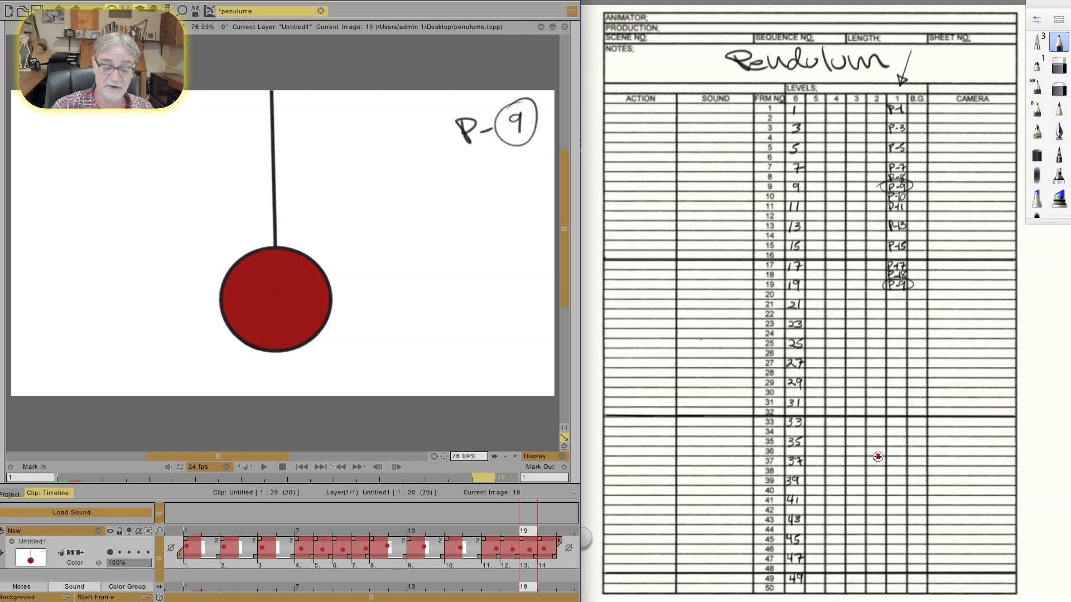
Step: Advance the clip to frame 20 and write P-20 at frame 20 and P-1 at frame 22 in the level 1 column
{"action": "key", "text": "Right"}
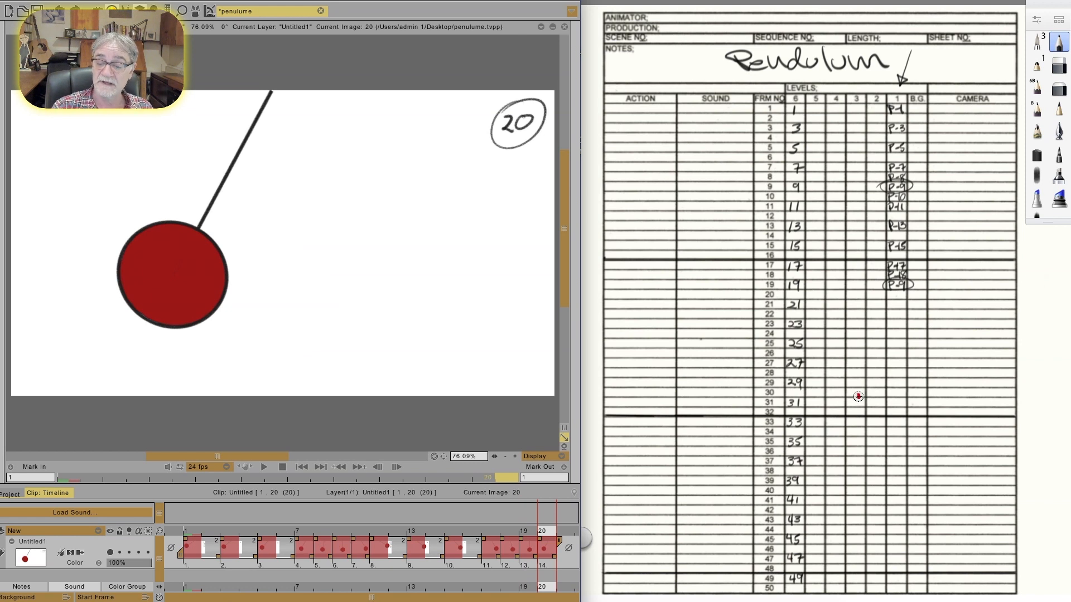
{"action": "left_click", "coordinate": [889, 293]}
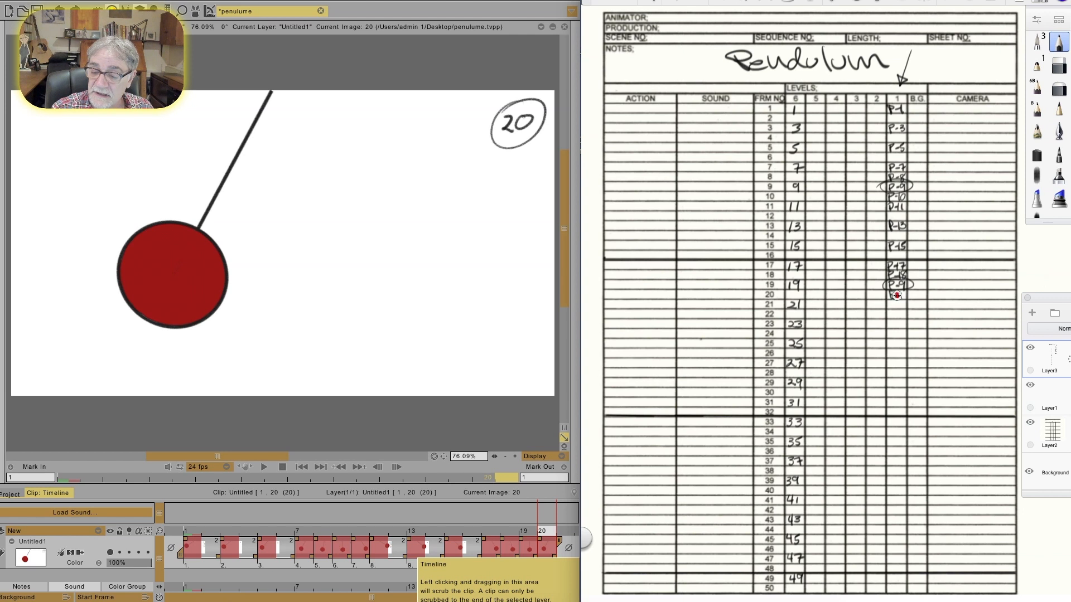
{"action": "left_click_drag", "start_coordinate": [904, 294], "coordinate": [903, 294]}
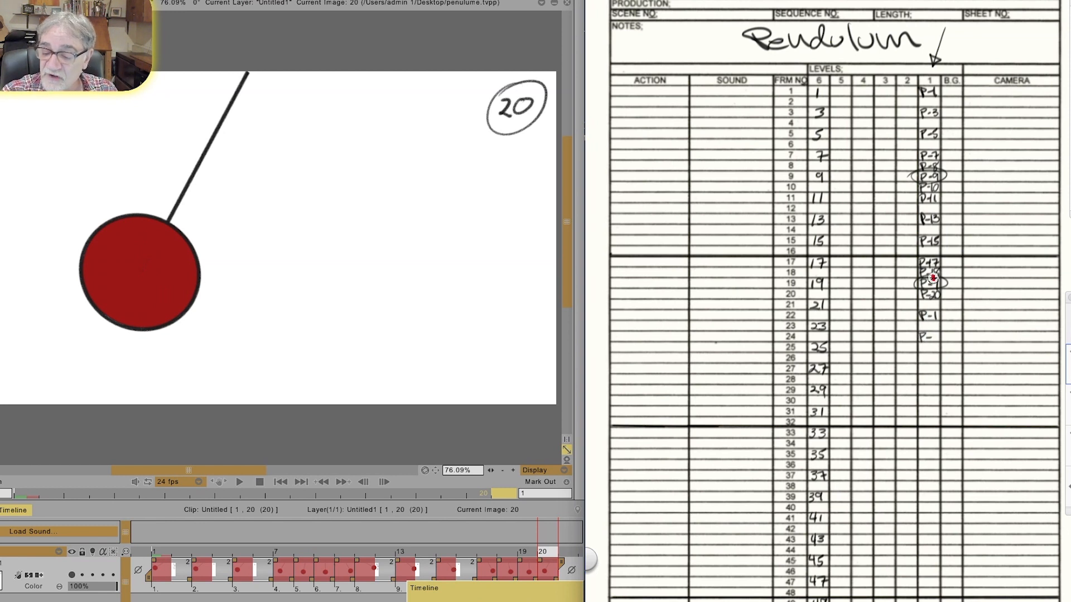
Step: Continue the repeated cycle in the level 1 column with P-3, P-5 and P-7 to P-11 at frames 24, 26 and 28 to 32
{"action": "left_click_drag", "start_coordinate": [932, 334], "coordinate": [920, 384]}
{"action": "left_click_drag", "start_coordinate": [932, 377], "coordinate": [920, 395]}
{"action": "left_click_drag", "start_coordinate": [936, 387], "coordinate": [921, 405]}
{"action": "left_click_drag", "start_coordinate": [936, 398], "coordinate": [938, 404]}
{"action": "left_click_drag", "start_coordinate": [921, 408], "coordinate": [921, 413]}
{"action": "left_click_drag", "start_coordinate": [930, 408], "coordinate": [930, 416]}
{"action": "mouse_move", "coordinate": [936, 409]}
{"action": "left_mouse_down"}
{"action": "mouse_move", "coordinate": [921, 426]}
{"action": "mouse_move", "coordinate": [933, 426]}
{"action": "left_mouse_up"}
{"action": "left_click_drag", "start_coordinate": [938, 417], "coordinate": [921, 447]}
Step: Write P-13, P-15, P-17, P-18 and P-9 at frames 34, 36, 38, 39 and 40 in the level 1 column
{"action": "left_click_drag", "start_coordinate": [920, 440], "coordinate": [931, 447]}
{"action": "left_click_drag", "start_coordinate": [935, 440], "coordinate": [935, 447]}
{"action": "left_click_drag", "start_coordinate": [921, 461], "coordinate": [931, 468]}
{"action": "left_click_drag", "start_coordinate": [935, 461], "coordinate": [934, 468]}
{"action": "left_click_drag", "start_coordinate": [921, 482], "coordinate": [898, 475]}
{"action": "left_click_drag", "start_coordinate": [901, 468], "coordinate": [888, 485]}
{"action": "left_click_drag", "start_coordinate": [888, 478], "coordinate": [890, 482]}
{"action": "left_click_drag", "start_coordinate": [892, 481], "coordinate": [897, 481]}
{"action": "left_click_drag", "start_coordinate": [899, 478], "coordinate": [888, 495]}
{"action": "left_click_drag", "start_coordinate": [889, 488], "coordinate": [890, 491]}
{"action": "left_click_drag", "start_coordinate": [892, 491], "coordinate": [896, 491]}
{"action": "left_click_drag", "start_coordinate": [903, 489], "coordinate": [903, 495]}
Step: Write P-20 at frame 41 and draw curves beside the level 1 column spanning frames 1 to 20 and 20 to 41
{"action": "left_click_drag", "start_coordinate": [886, 296], "coordinate": [888, 92]}
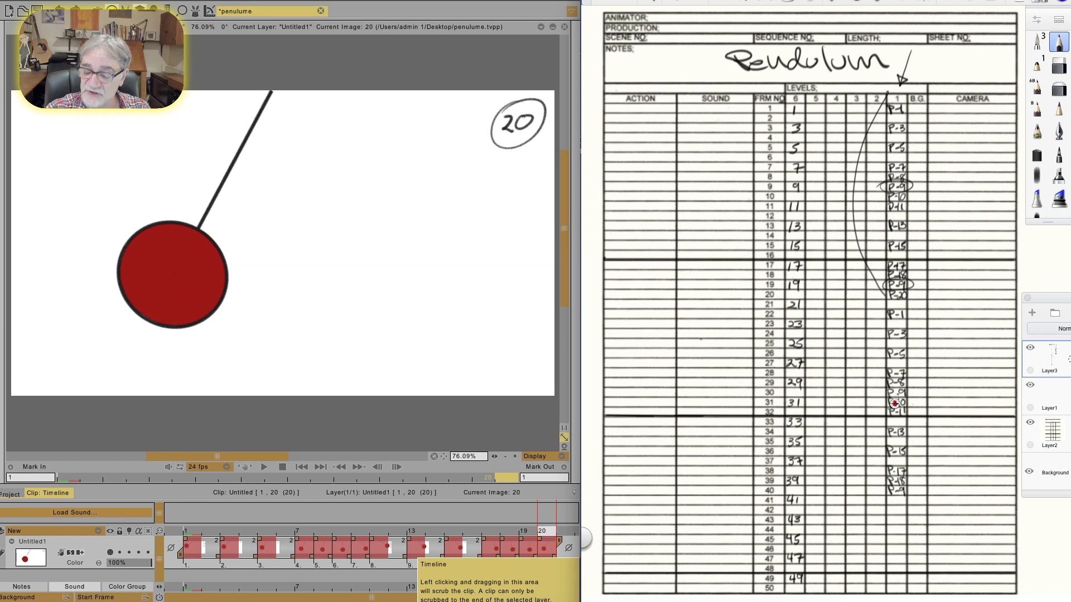
{"action": "left_click_drag", "start_coordinate": [897, 497], "coordinate": [902, 504]}
{"action": "left_click_drag", "start_coordinate": [905, 498], "coordinate": [905, 498]}
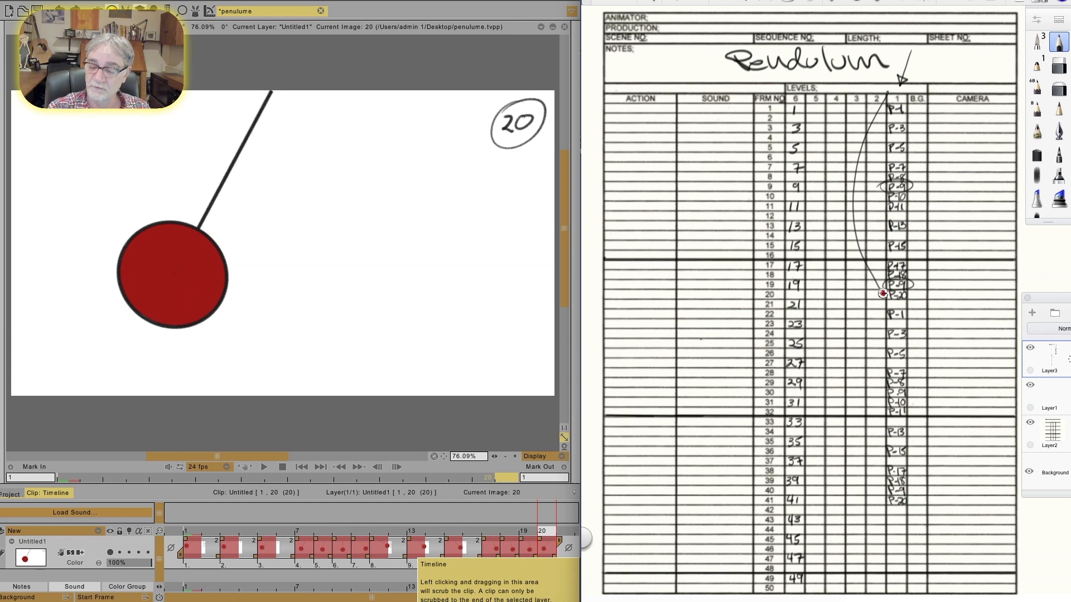
{"action": "mouse_move", "coordinate": [884, 300]}
{"action": "left_mouse_down"}
{"action": "mouse_move", "coordinate": [855, 381]}
{"action": "mouse_move", "coordinate": [858, 439]}
{"action": "mouse_move", "coordinate": [888, 508]}
{"action": "left_mouse_up"}
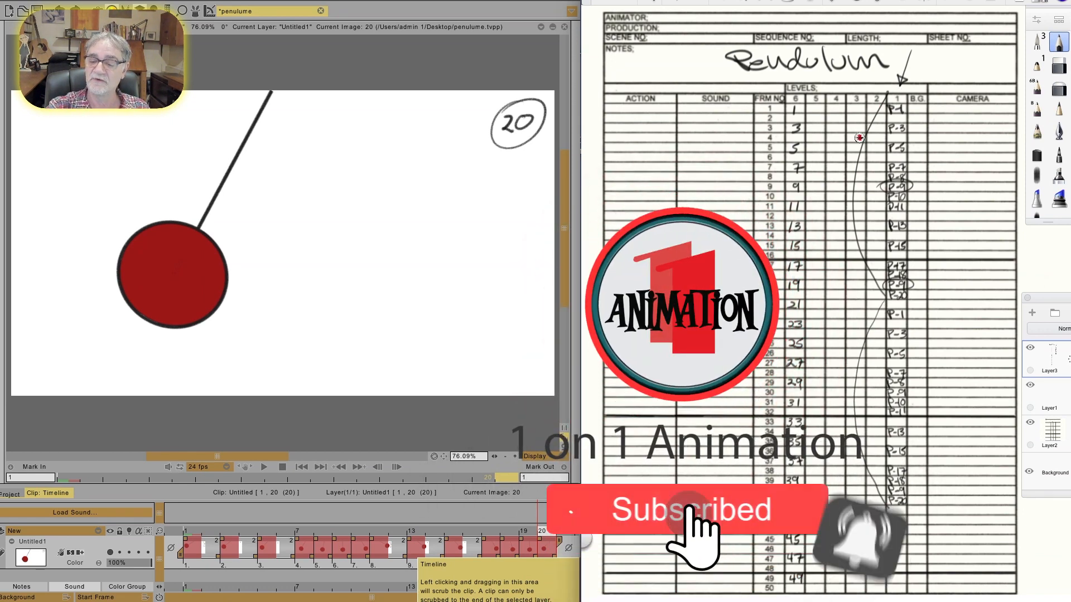
Step: Label the two bracketed cycles 1 and 2 and draw a downward arrow above the Camera column
{"action": "left_click_drag", "start_coordinate": [825, 174], "coordinate": [828, 195]}
{"action": "mouse_move", "coordinate": [818, 377]}
{"action": "left_mouse_down"}
{"action": "mouse_move", "coordinate": [817, 393]}
{"action": "mouse_move", "coordinate": [835, 389]}
{"action": "left_mouse_up"}
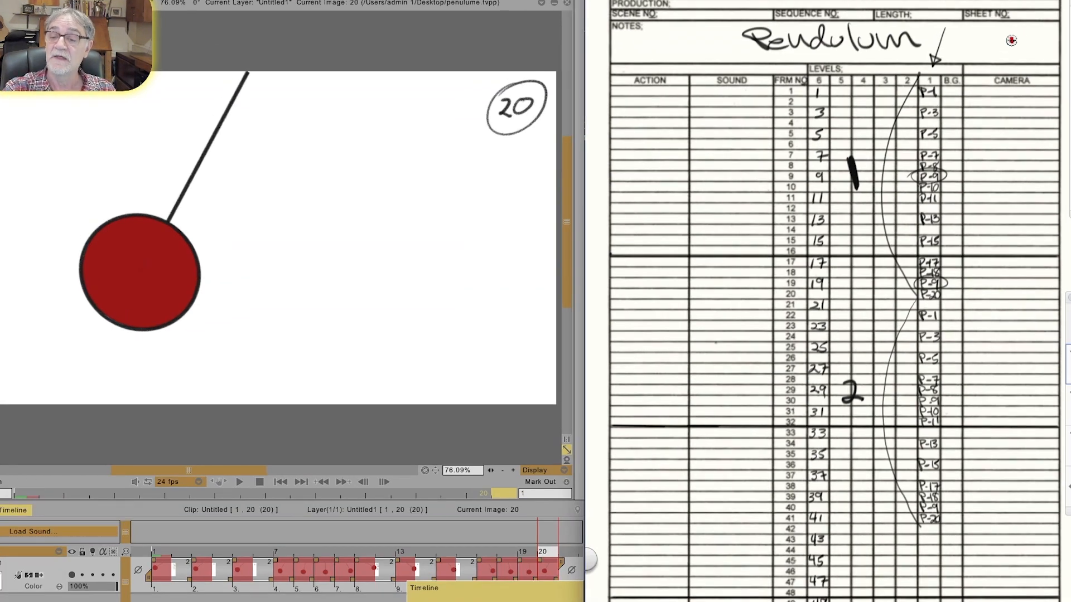
{"action": "left_click_drag", "start_coordinate": [972, 54], "coordinate": [972, 76]}
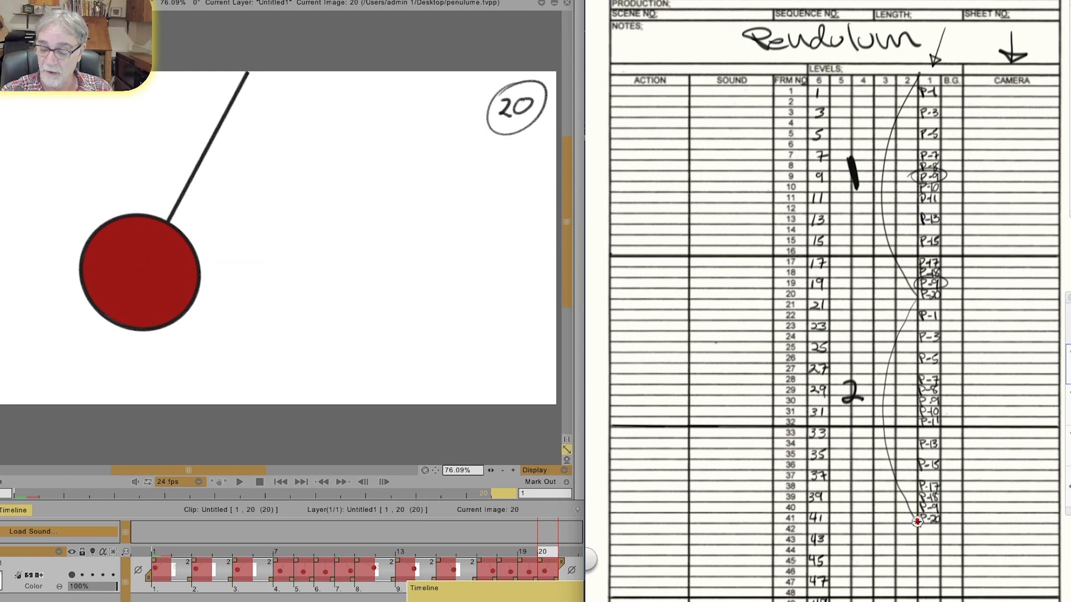
Step: Start a third cycle curve below frame 41 and write P-1, P-3, P-5, P-7 and P-8 at frames 43, 45, 47, 49 and 50
{"action": "left_click_drag", "start_coordinate": [918, 522], "coordinate": [888, 601]}
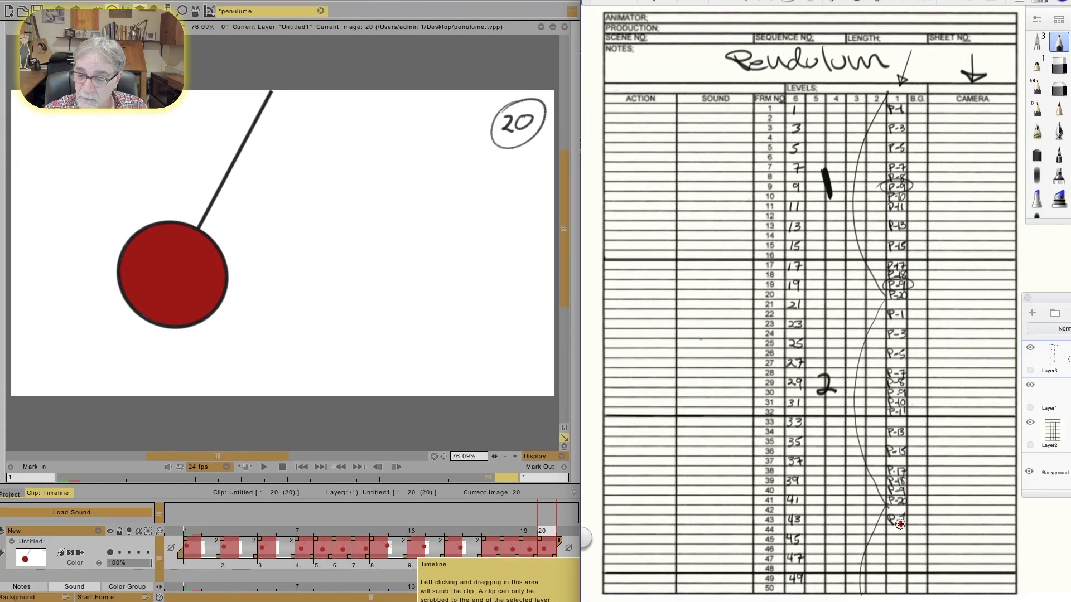
{"action": "left_click_drag", "start_coordinate": [889, 535], "coordinate": [896, 539]}
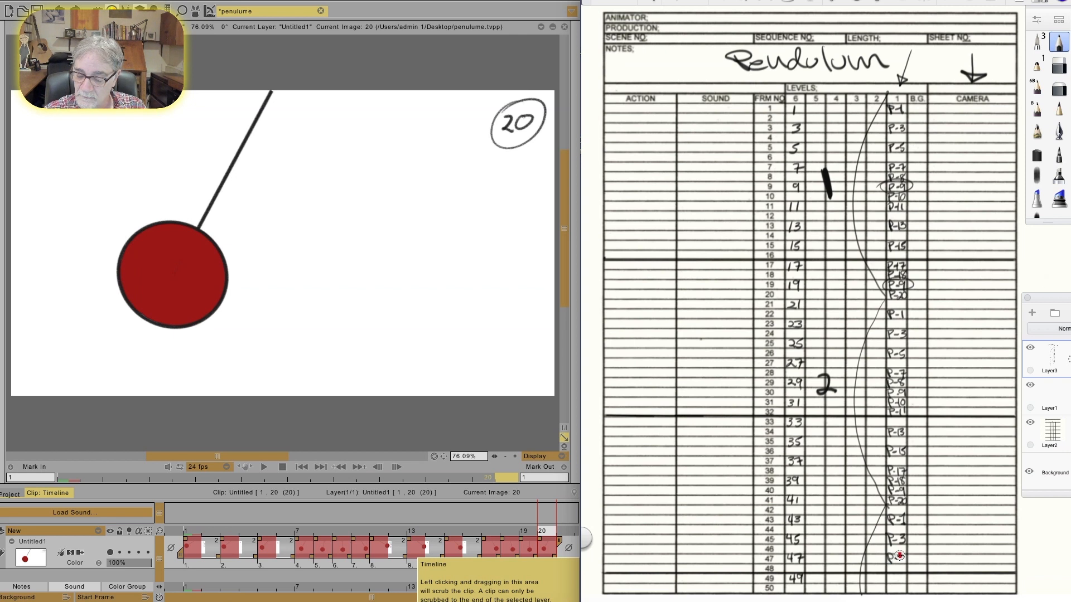
{"action": "left_click_drag", "start_coordinate": [900, 554], "coordinate": [895, 562]}
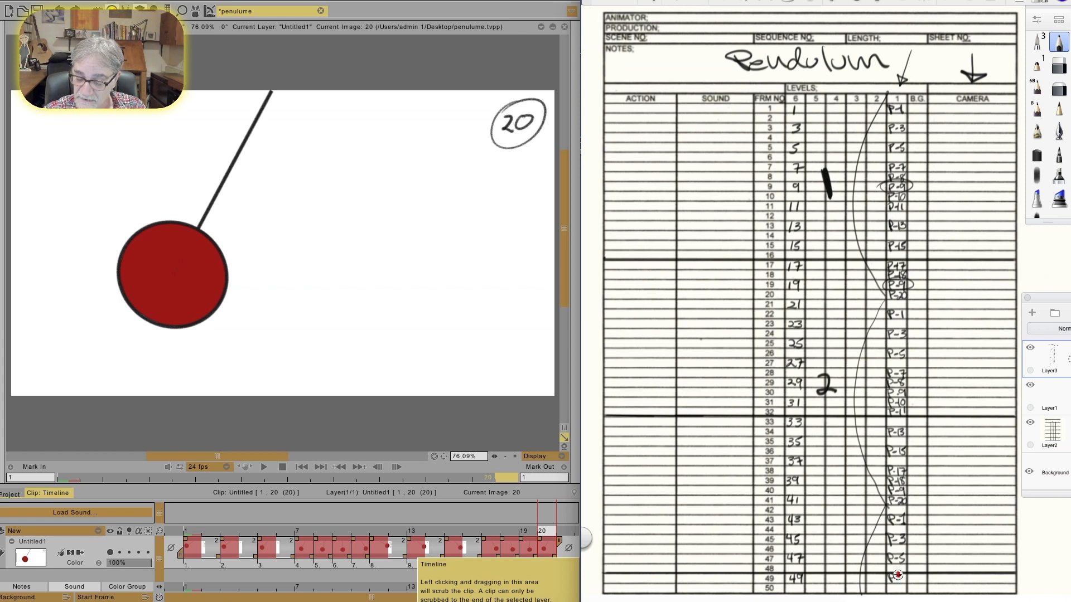
{"action": "left_click_drag", "start_coordinate": [904, 577], "coordinate": [902, 583]}
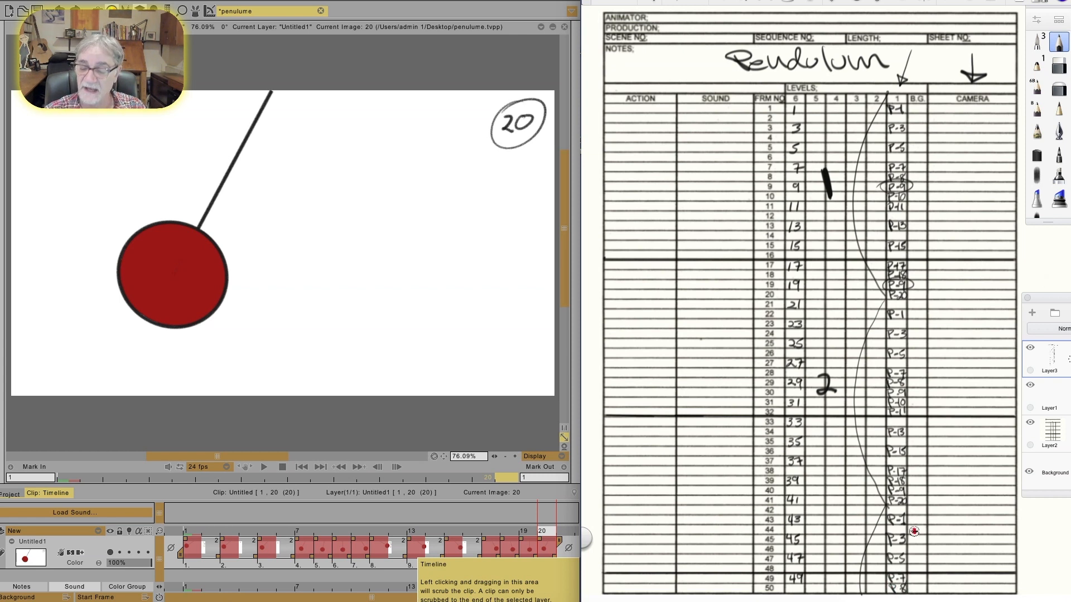
Step: Return the clip to frame 1 and circle P-1 and P-7 at frames 1 and 7 on the exposure sheet
{"action": "left_click", "coordinate": [496, 424]}
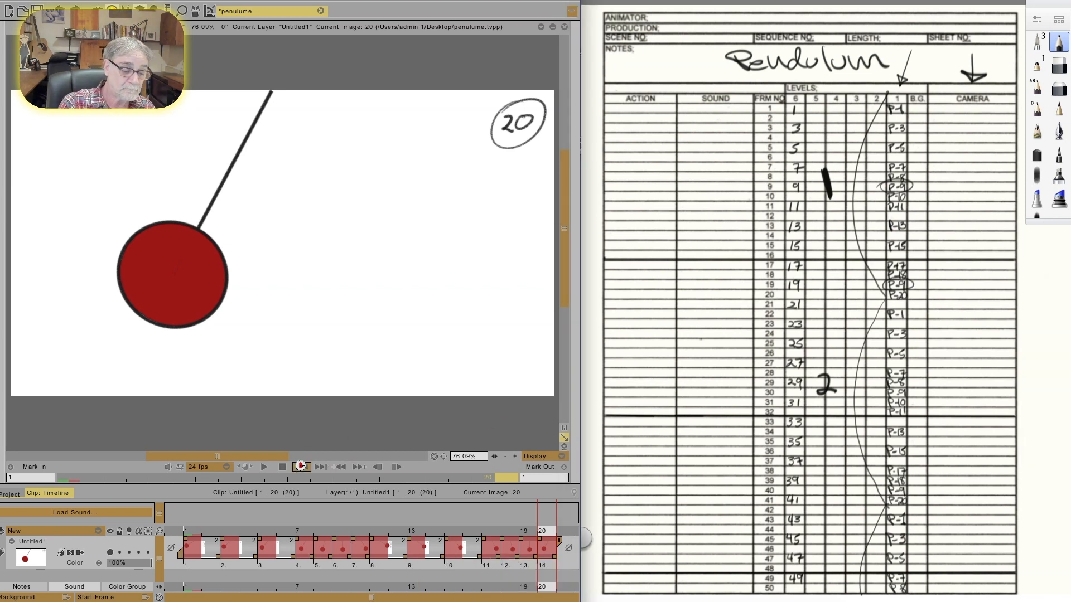
{"action": "left_click", "coordinate": [301, 467]}
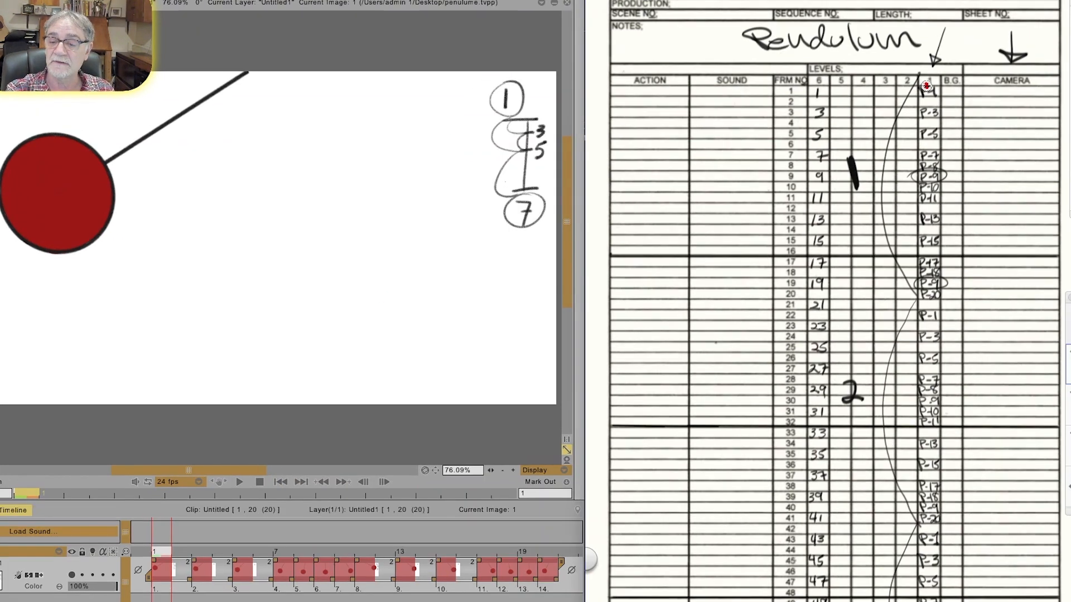
{"action": "mouse_move", "coordinate": [894, 103]}
{"action": "left_mouse_down"}
{"action": "mouse_move", "coordinate": [881, 110]}
{"action": "mouse_move", "coordinate": [899, 102]}
{"action": "left_mouse_up"}
{"action": "mouse_move", "coordinate": [915, 152]}
{"action": "left_mouse_down"}
{"action": "mouse_move", "coordinate": [949, 152]}
{"action": "mouse_move", "coordinate": [914, 161]}
{"action": "left_mouse_up"}
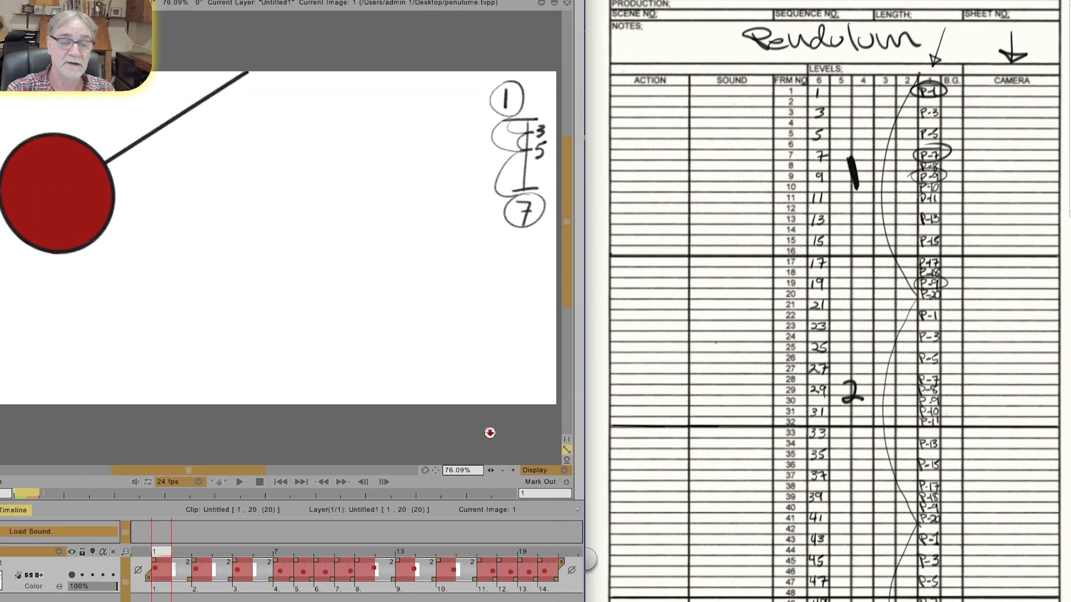
Step: Advance the clip to frame 7 and flip back and forth between the drawings at frames 7 and 9 to compare them
{"action": "key", "text": "Right"}
{"action": "key", "text": "Right"}
{"action": "key", "text": "Right"}
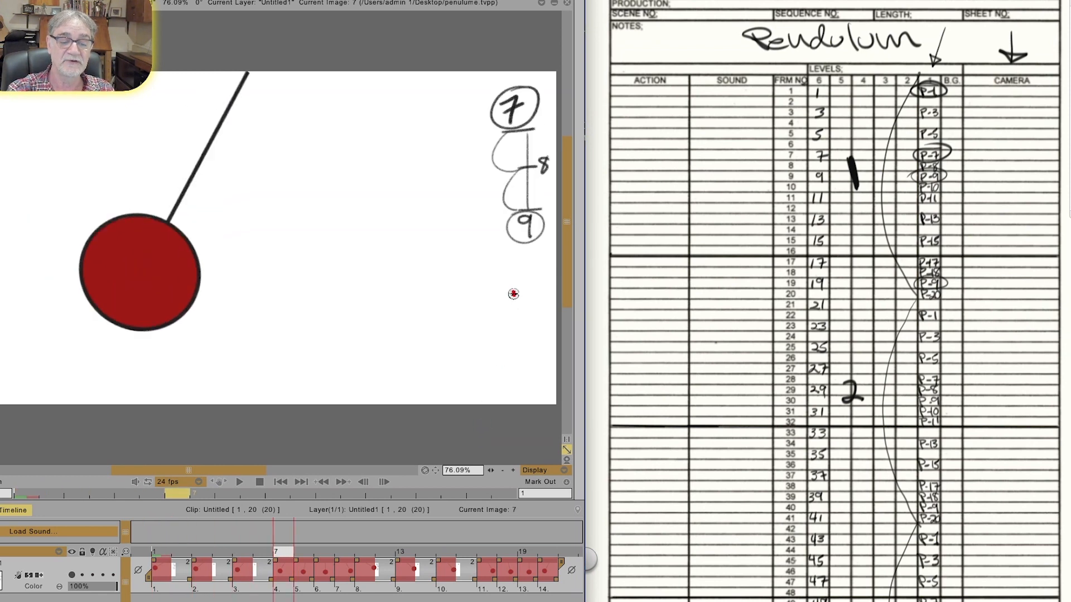
{"action": "key", "text": "Tab"}
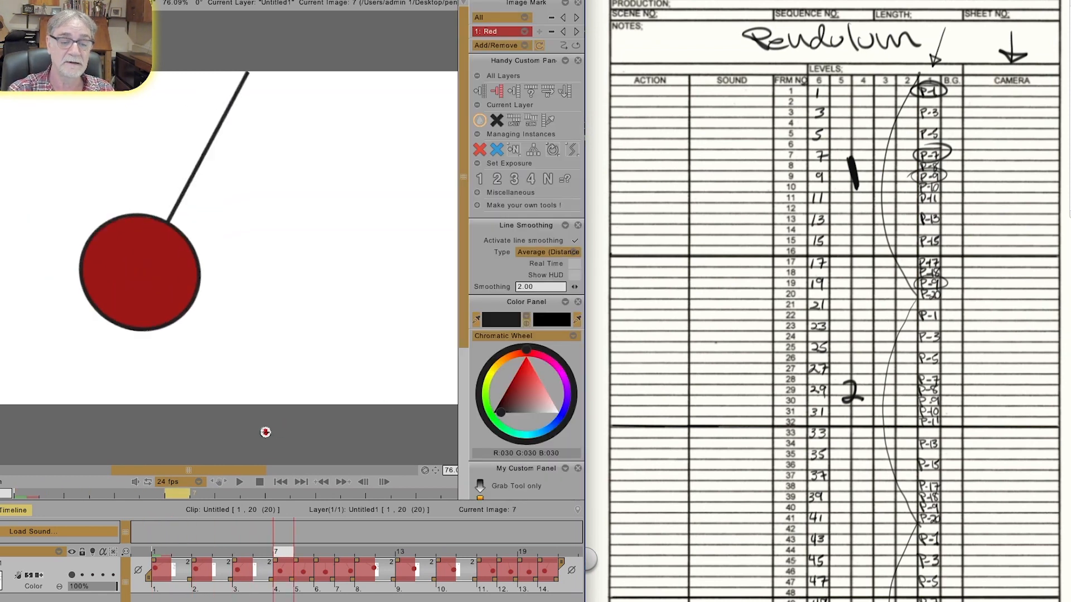
{"action": "key", "text": "Tab"}
{"action": "key", "text": "Right"}
{"action": "key", "text": "Right"}
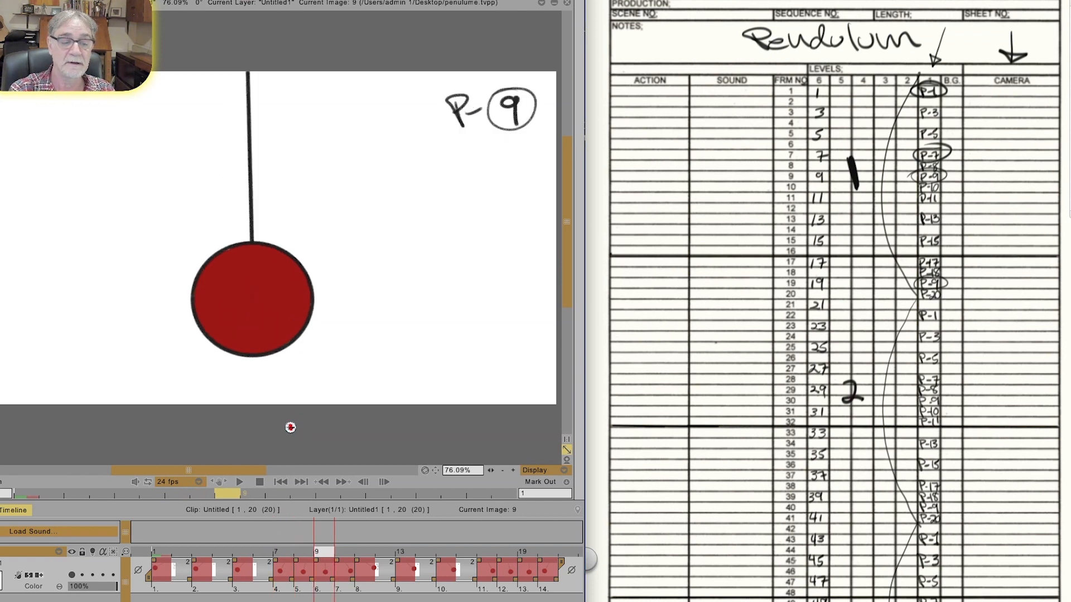
{"action": "key", "text": "Left"}
{"action": "key", "text": "Left"}
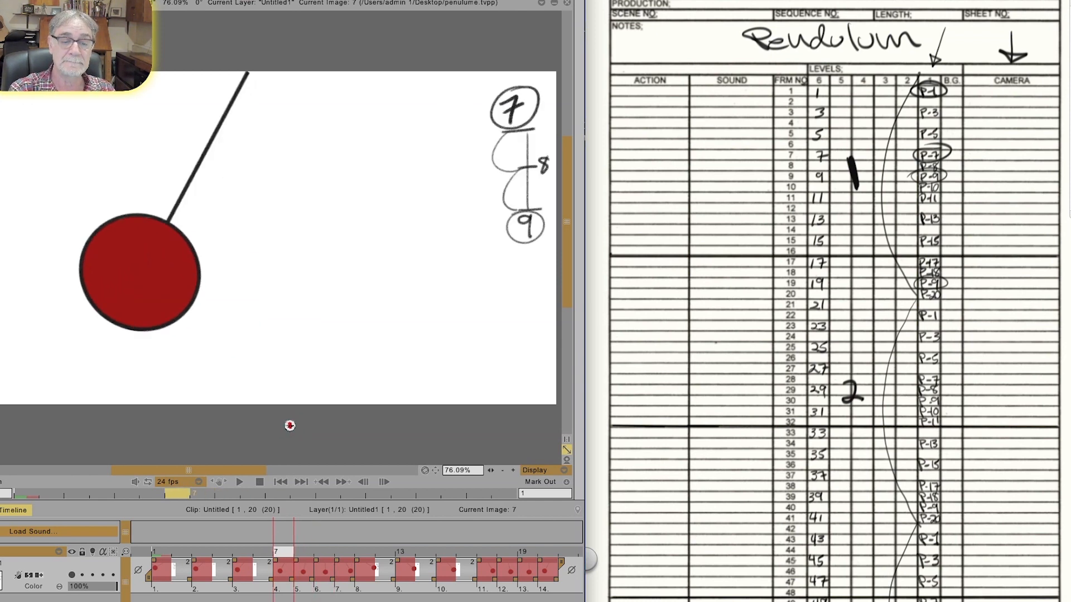
{"action": "key", "text": "Right"}
{"action": "key", "text": "Right"}
{"action": "key", "text": "Right"}
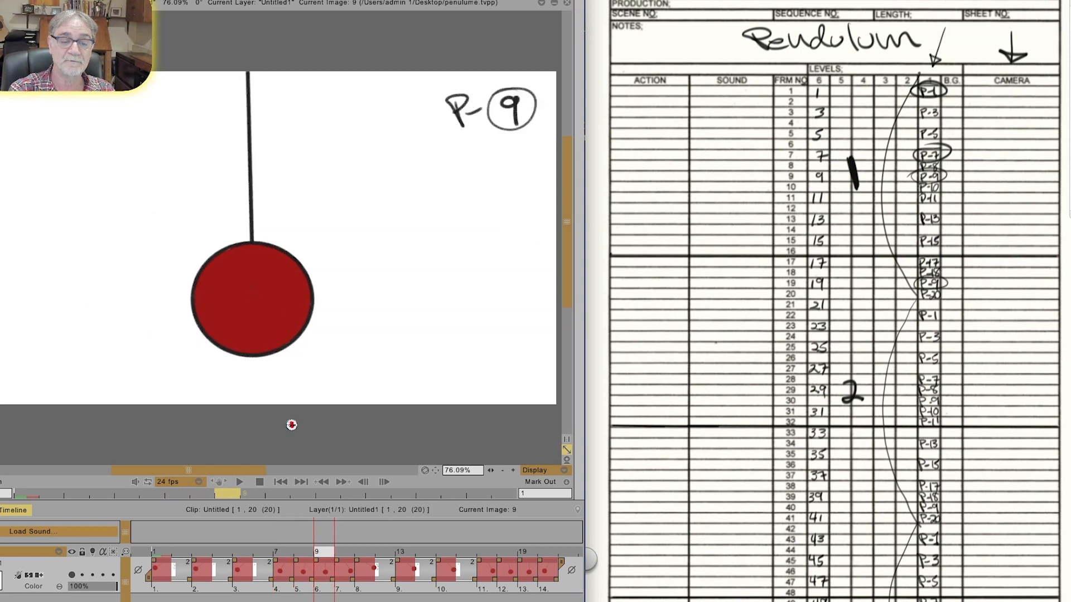
Step: Circle P-10, P-11 and P-17 at frames 10, 11 and 17 on the exposure sheet
{"action": "mouse_move", "coordinate": [930, 183]}
{"action": "left_mouse_down"}
{"action": "mouse_move", "coordinate": [940, 191]}
{"action": "mouse_move", "coordinate": [916, 186]}
{"action": "left_mouse_up"}
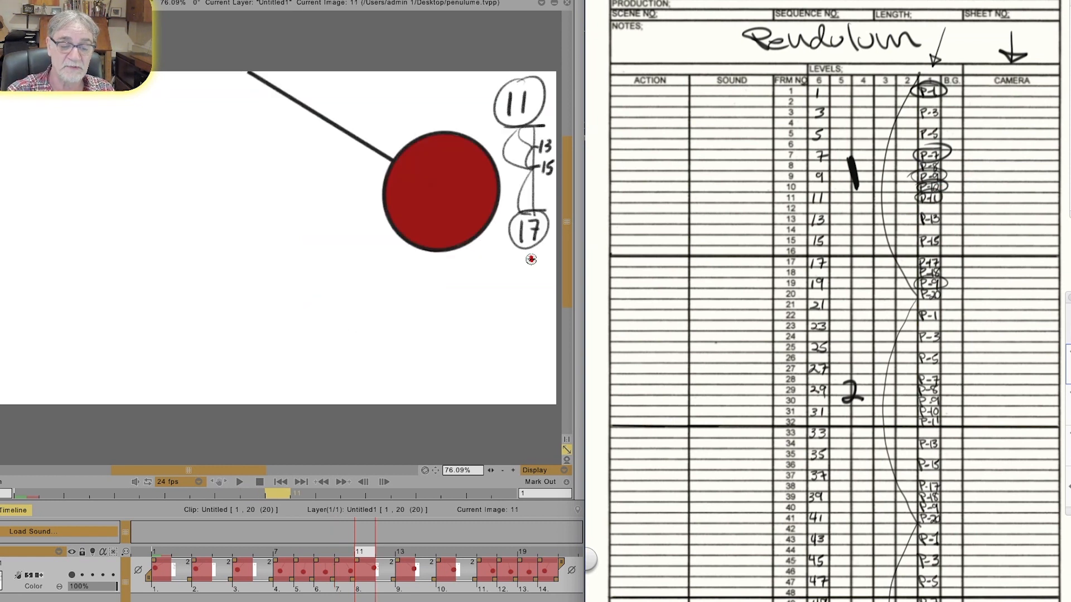
{"action": "left_click_drag", "start_coordinate": [932, 258], "coordinate": [912, 261]}
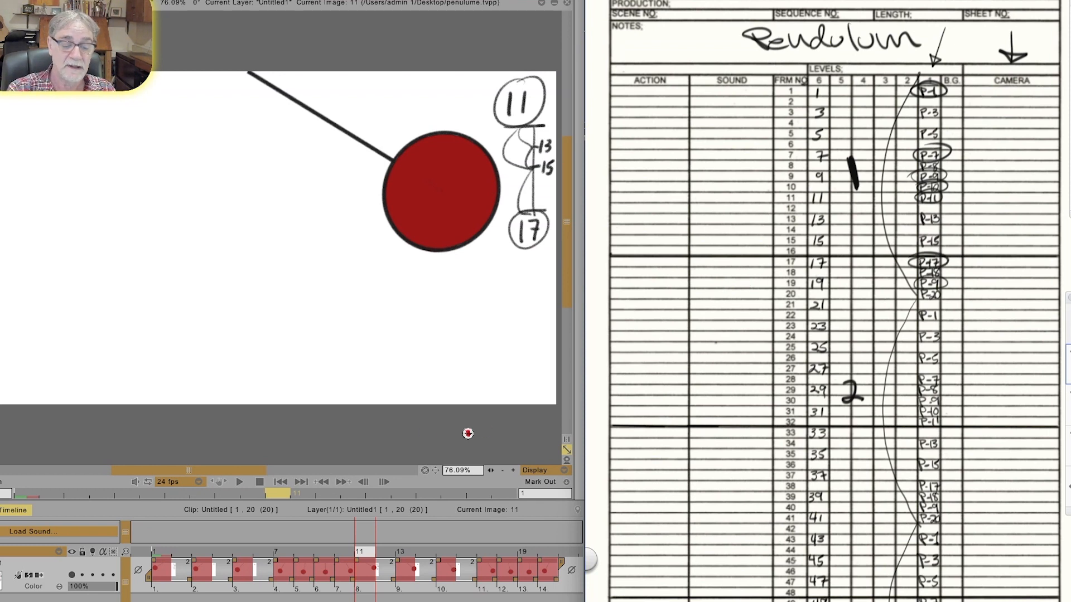
Step: Advance the clip through the drawings to frame 19 and circle the 9 in that drawing's P-9 label again
{"action": "left_click", "coordinate": [344, 425]}
{"action": "key", "text": "Right"}
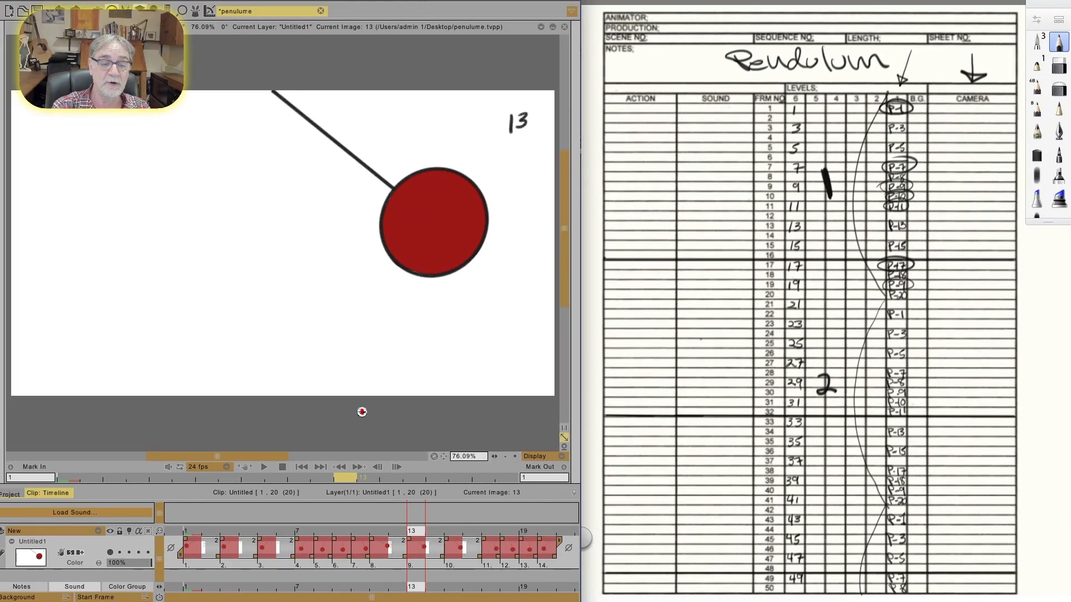
{"action": "key", "text": "Right"}
{"action": "key", "text": "Right"}
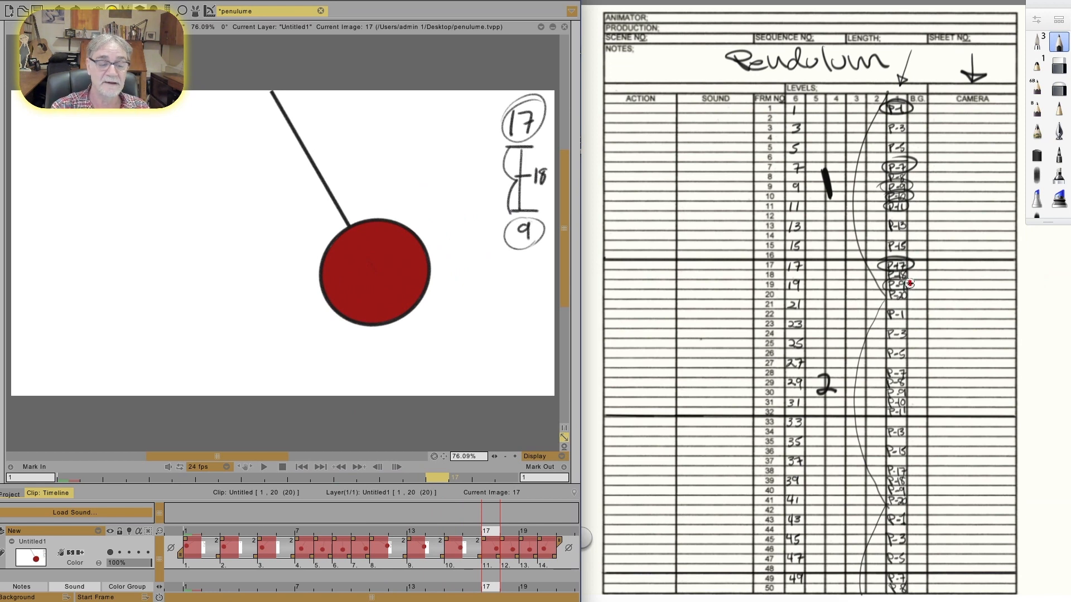
{"action": "key", "text": "Right"}
{"action": "key", "text": "Right"}
{"action": "mouse_move", "coordinate": [501, 102]}
{"action": "left_mouse_down"}
{"action": "mouse_move", "coordinate": [487, 137]}
{"action": "mouse_move", "coordinate": [494, 101]}
{"action": "left_mouse_up"}
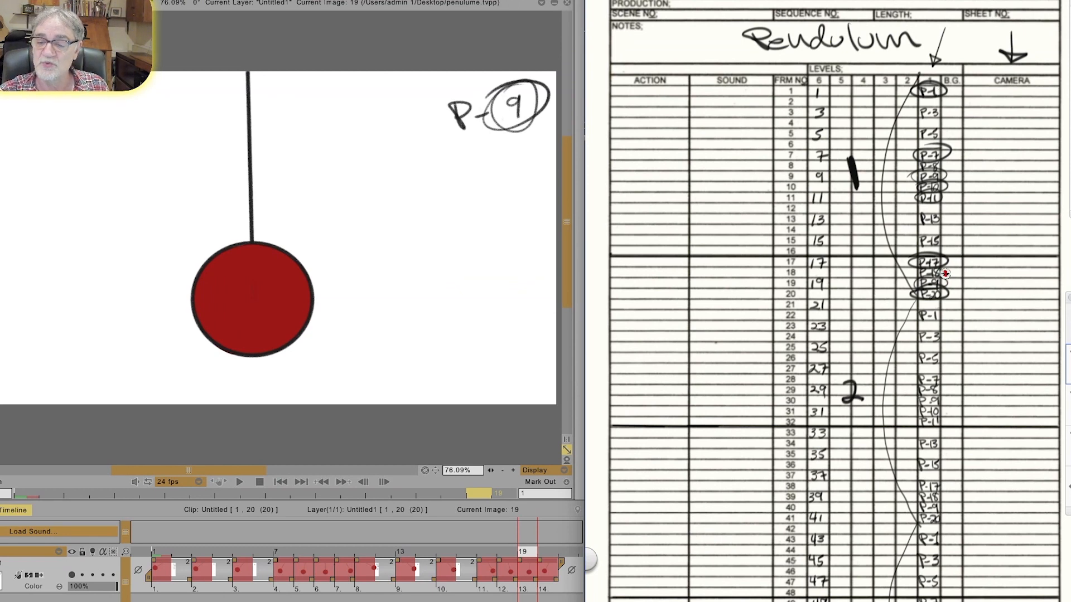
Step: Circle the second cycle's key drawings P-1, P-7, P-9, P-10, P-11, P-17 and P-9 at frames 22, 28, 30, 31, 32, 38 and 40
{"action": "mouse_move", "coordinate": [927, 308]}
{"action": "left_mouse_down"}
{"action": "mouse_move", "coordinate": [913, 320]}
{"action": "mouse_move", "coordinate": [939, 310]}
{"action": "left_mouse_up"}
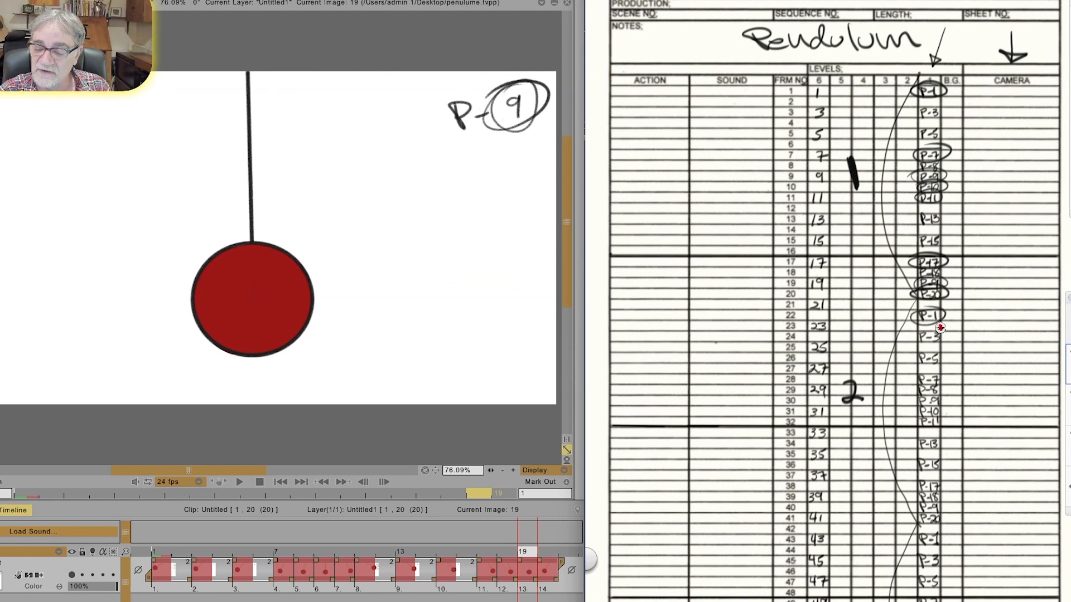
{"action": "mouse_move", "coordinate": [926, 372]}
{"action": "left_mouse_down"}
{"action": "mouse_move", "coordinate": [910, 385]}
{"action": "mouse_move", "coordinate": [942, 375]}
{"action": "left_mouse_up"}
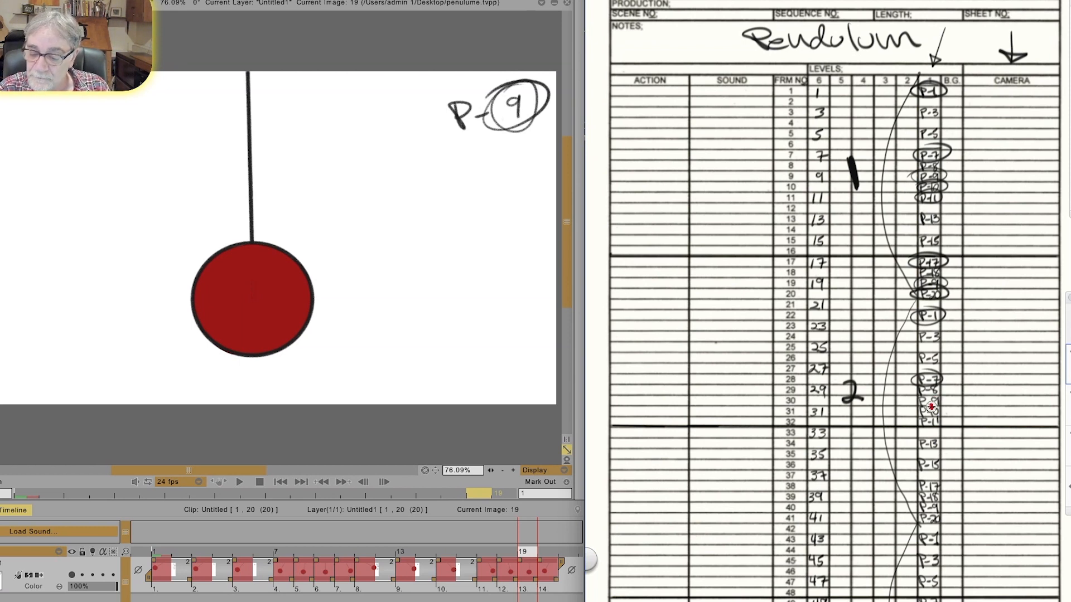
{"action": "mouse_move", "coordinate": [924, 396]}
{"action": "left_mouse_down"}
{"action": "mouse_move", "coordinate": [946, 397]}
{"action": "mouse_move", "coordinate": [915, 425]}
{"action": "mouse_move", "coordinate": [944, 428]}
{"action": "mouse_move", "coordinate": [904, 417]}
{"action": "left_mouse_up"}
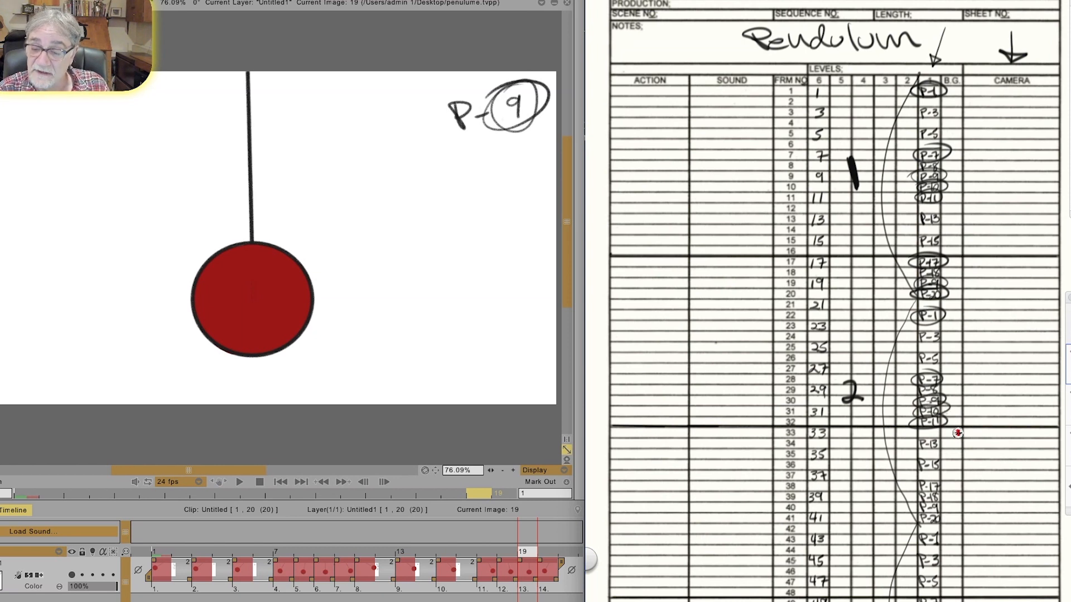
{"action": "mouse_move", "coordinate": [940, 488]}
{"action": "left_mouse_down"}
{"action": "mouse_move", "coordinate": [914, 480]}
{"action": "mouse_move", "coordinate": [924, 491]}
{"action": "left_mouse_up"}
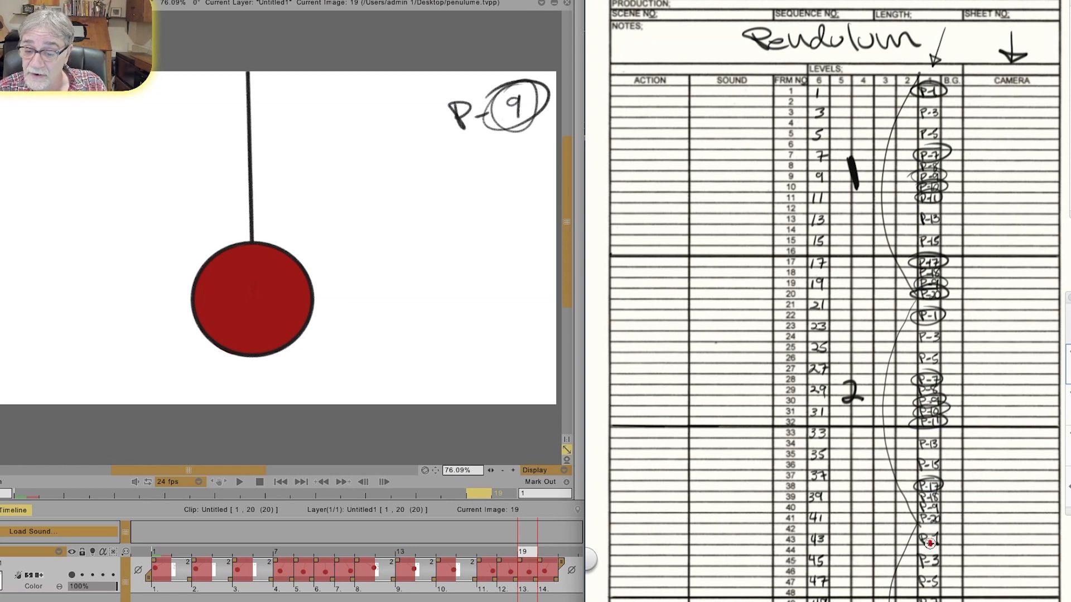
{"action": "left_click_drag", "start_coordinate": [936, 502], "coordinate": [931, 499]}
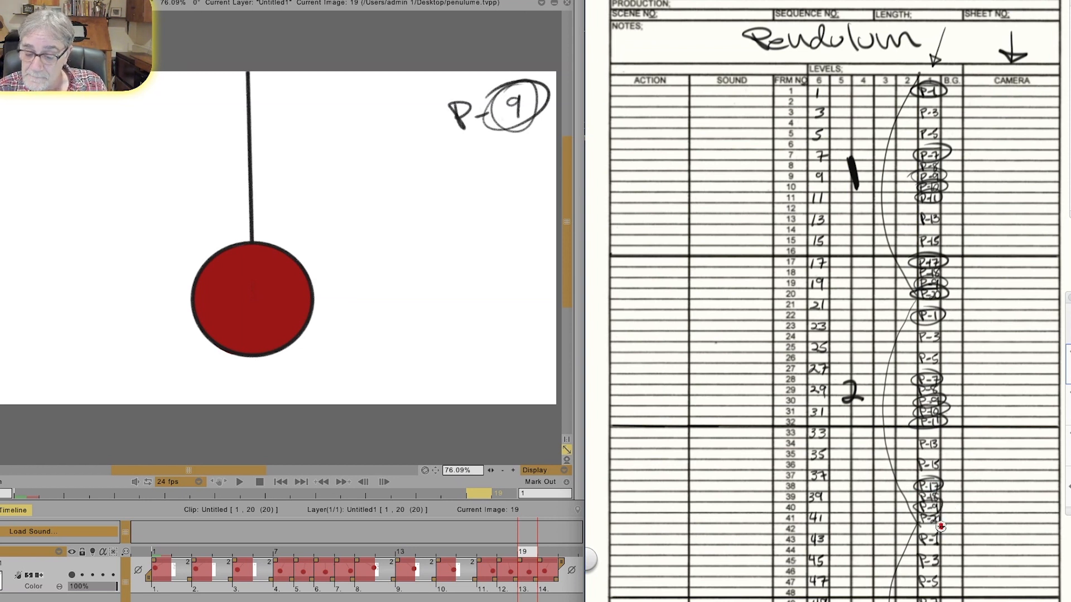
Step: Circle P-20, P-1 and P-7 at frames 41, 43 and 49 and label the partial third cycle 1/2
{"action": "mouse_move", "coordinate": [921, 517]}
{"action": "left_mouse_down"}
{"action": "mouse_move", "coordinate": [936, 511]}
{"action": "mouse_move", "coordinate": [915, 522]}
{"action": "mouse_move", "coordinate": [923, 547]}
{"action": "mouse_move", "coordinate": [908, 542]}
{"action": "left_mouse_up"}
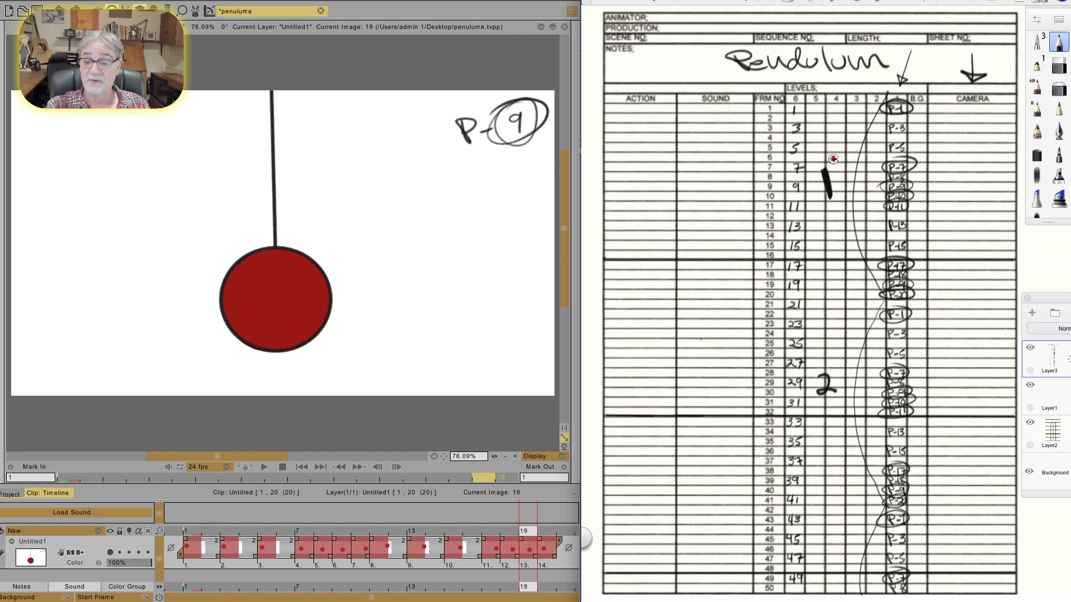
{"action": "mouse_move", "coordinate": [830, 527]}
{"action": "left_mouse_down"}
{"action": "mouse_move", "coordinate": [821, 559]}
{"action": "mouse_move", "coordinate": [852, 562]}
{"action": "left_mouse_up"}
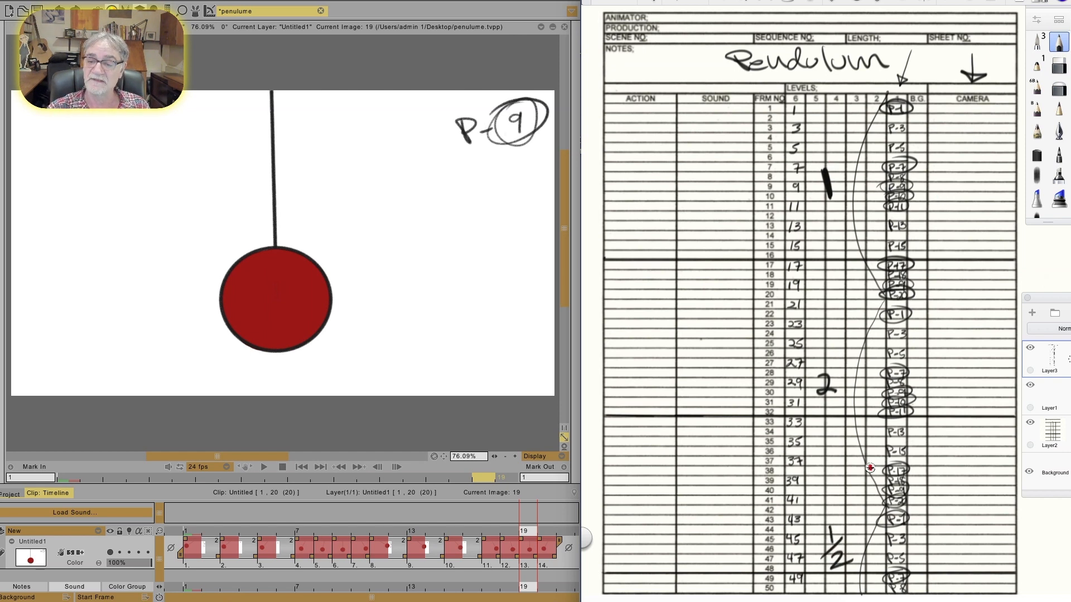